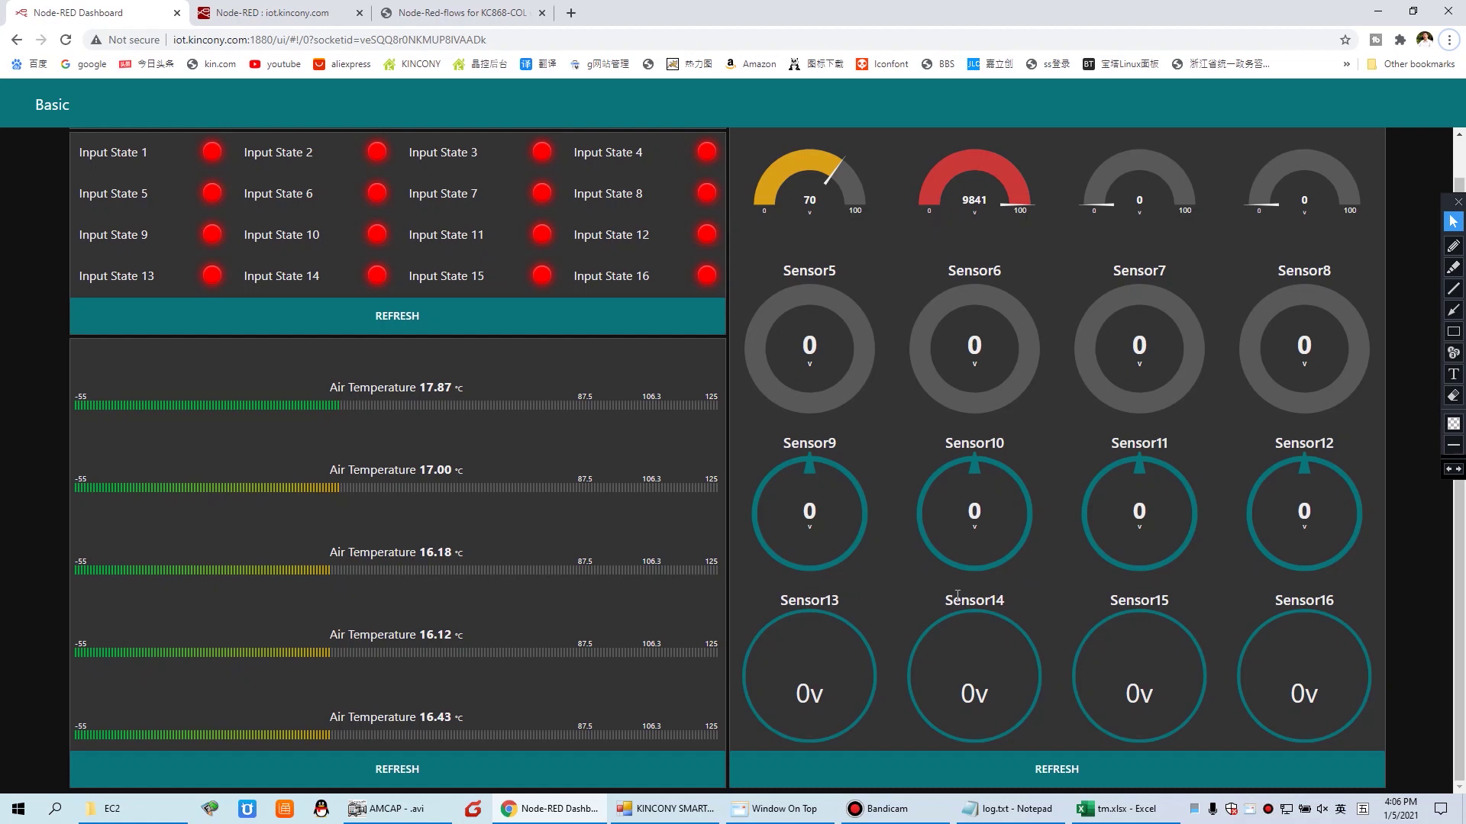
Glance at the temperature log text file, then bring the tm.xlsx workbook forward
click(1011, 809)
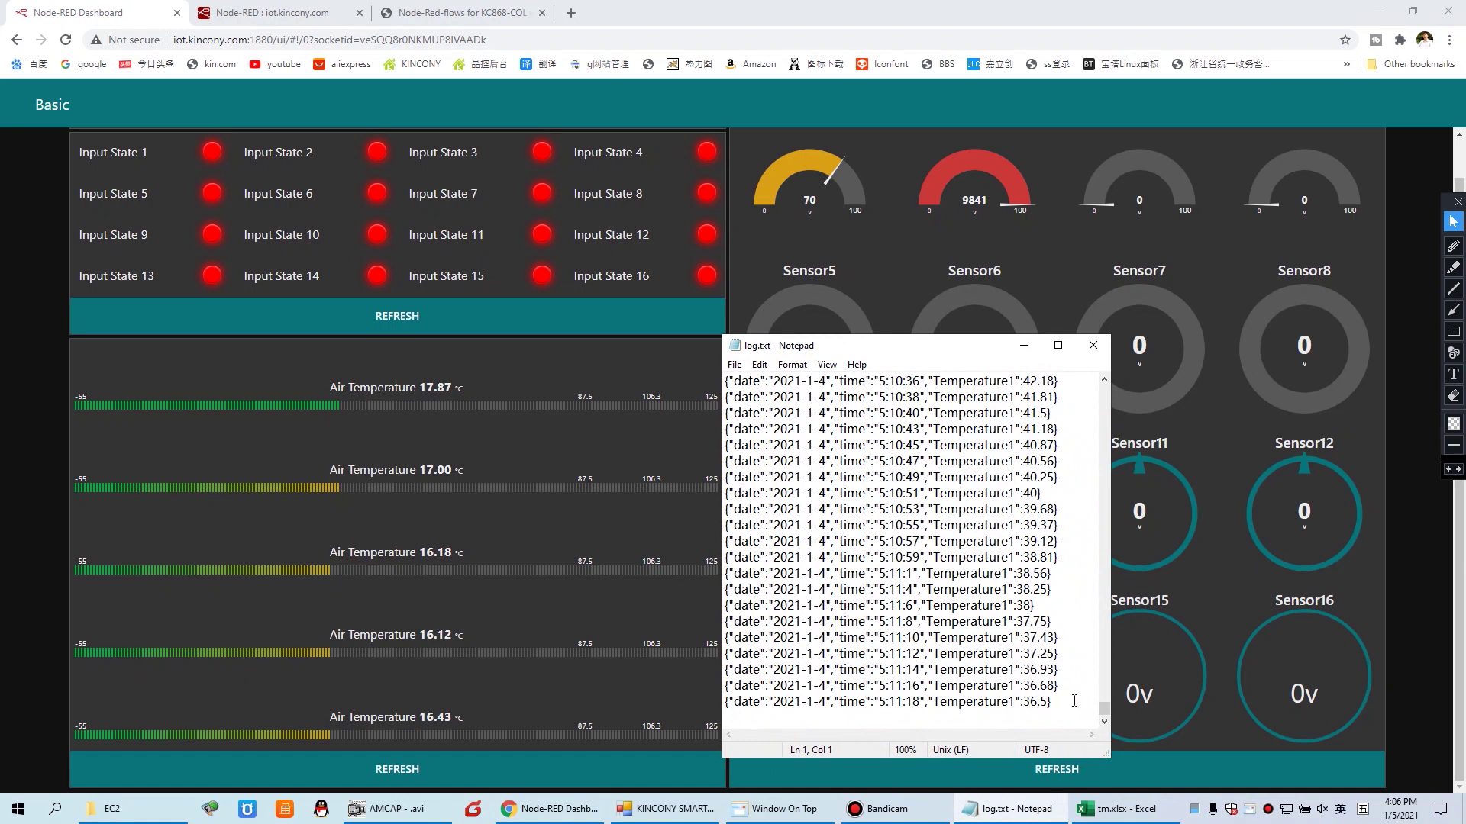
click(1032, 353)
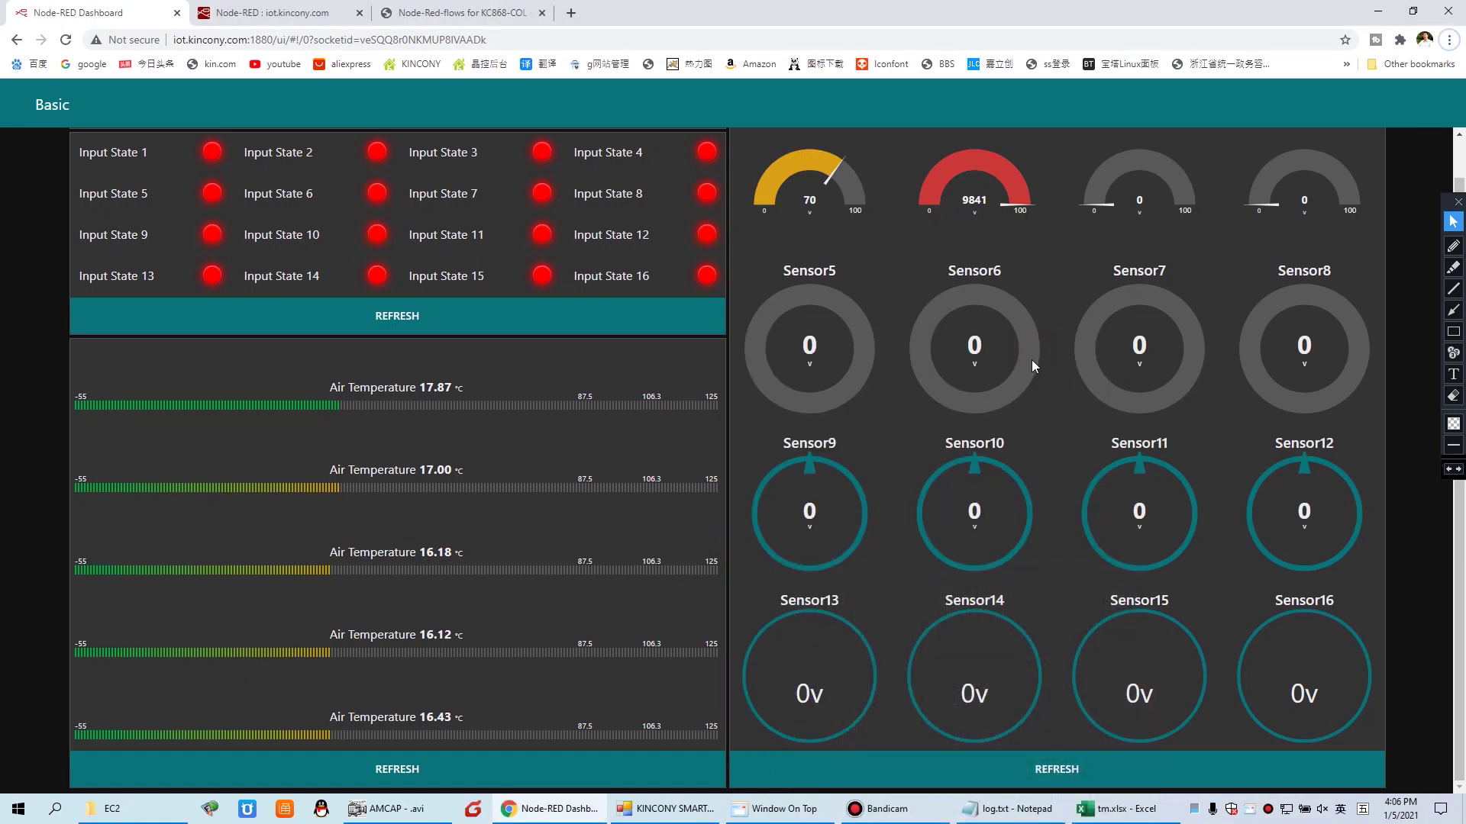
click(1120, 815)
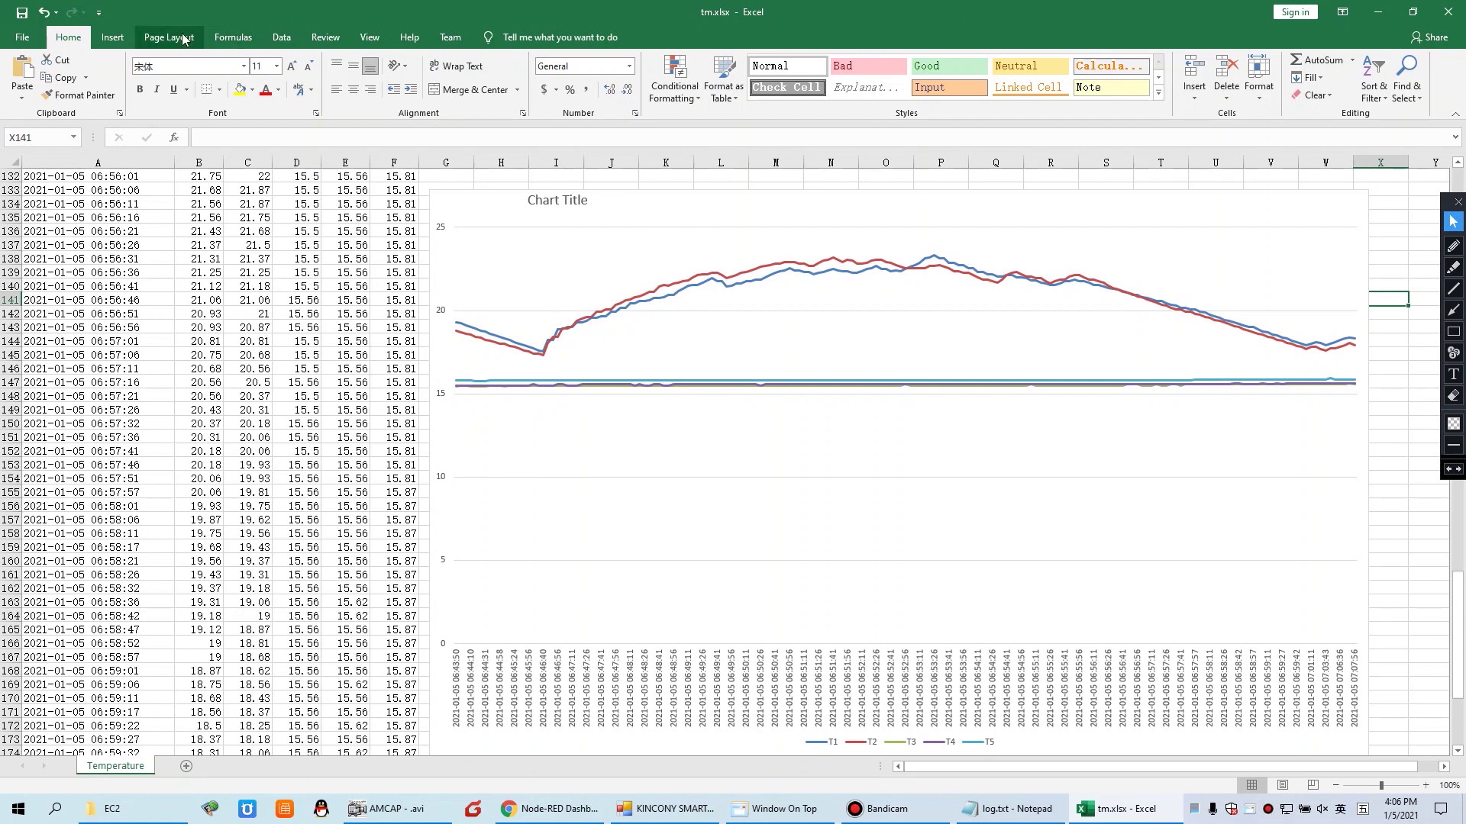
Try Recommended Charts in tm.xlsx and dismiss the select-data-first warning
click(113, 36)
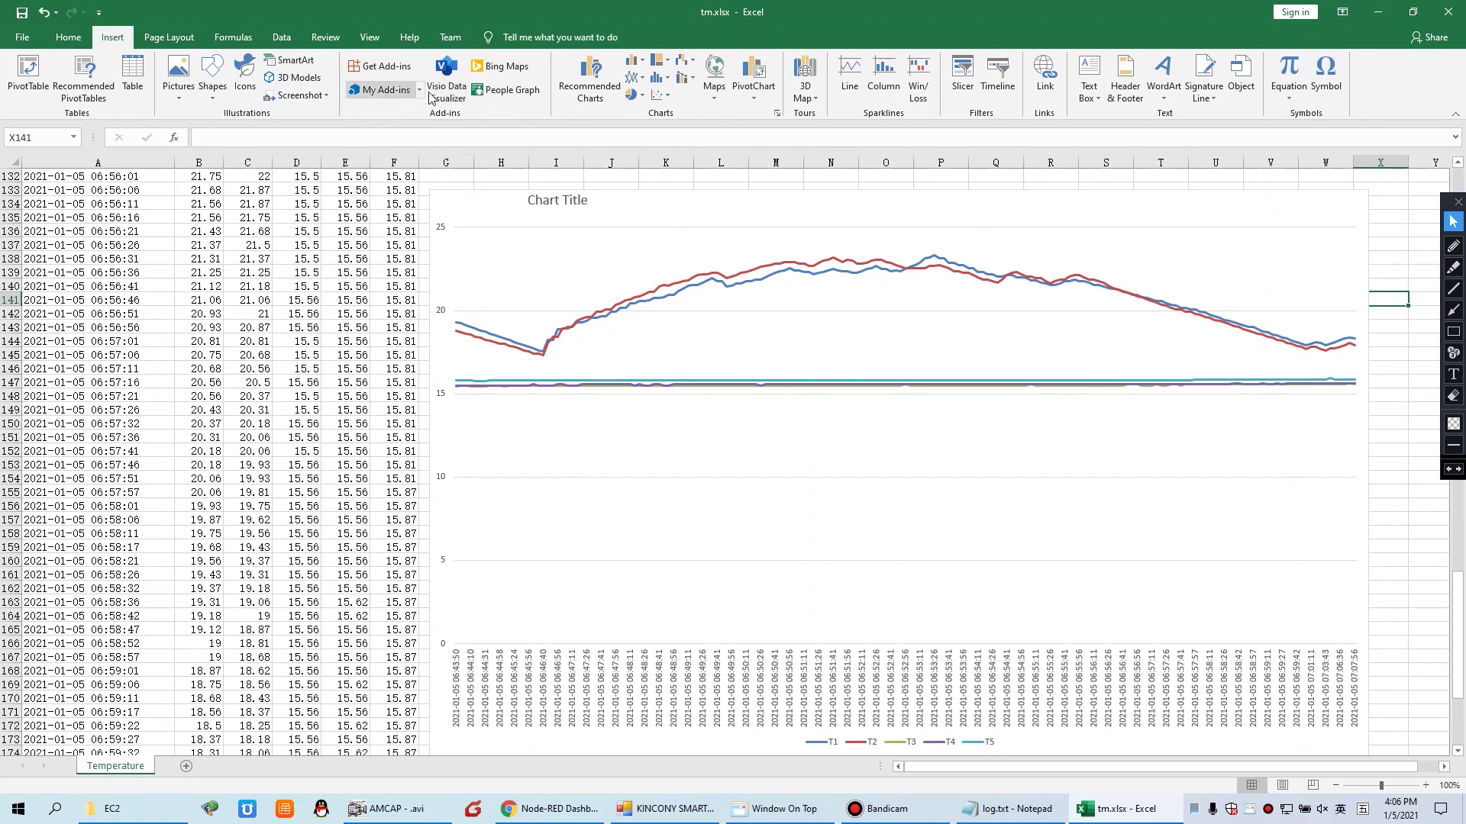
click(589, 84)
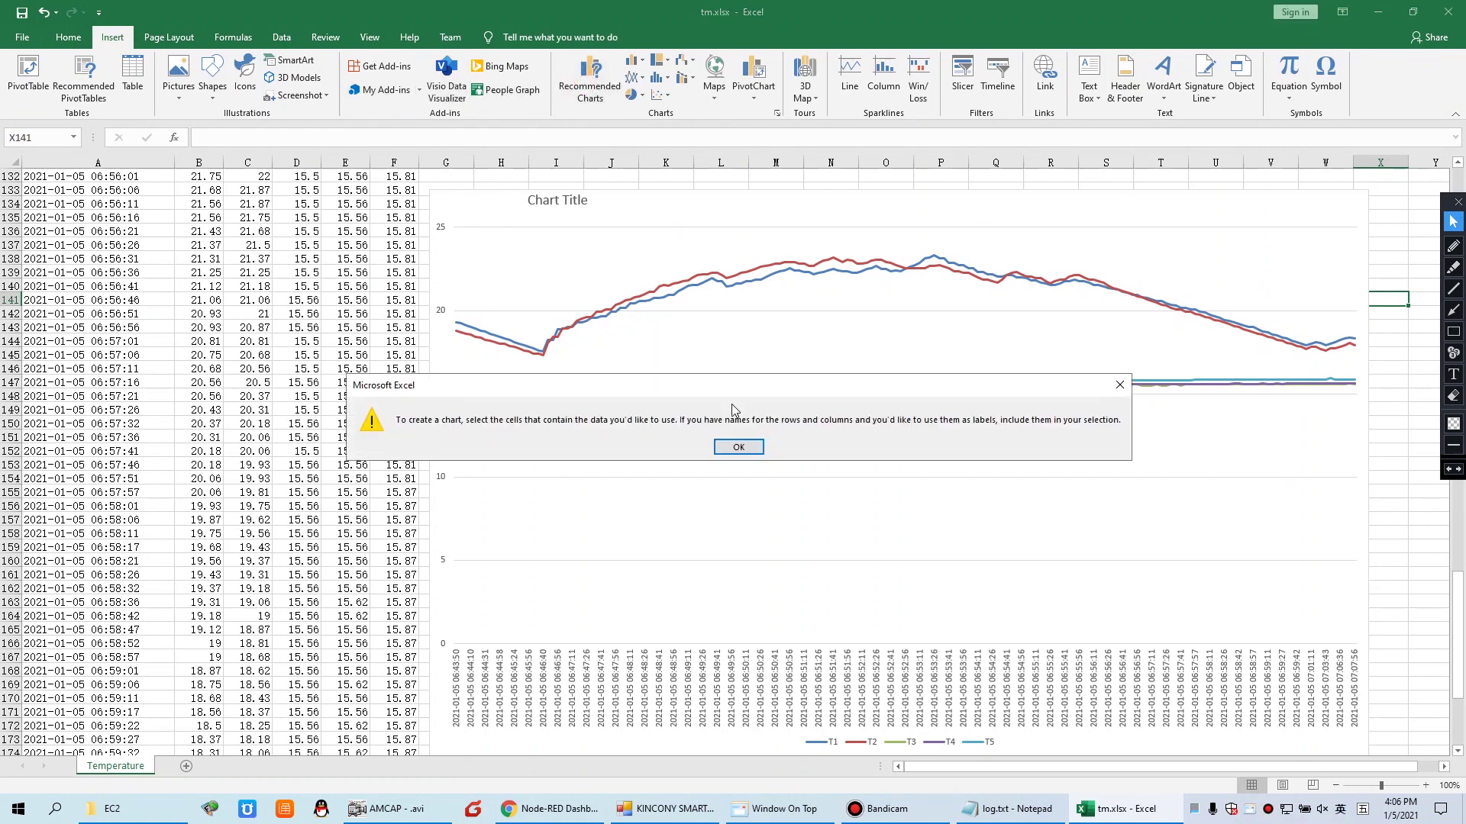
click(739, 447)
Select temperature rows 130–159 across columns A–F, then clear it and minimize the workbook
click(355, 260)
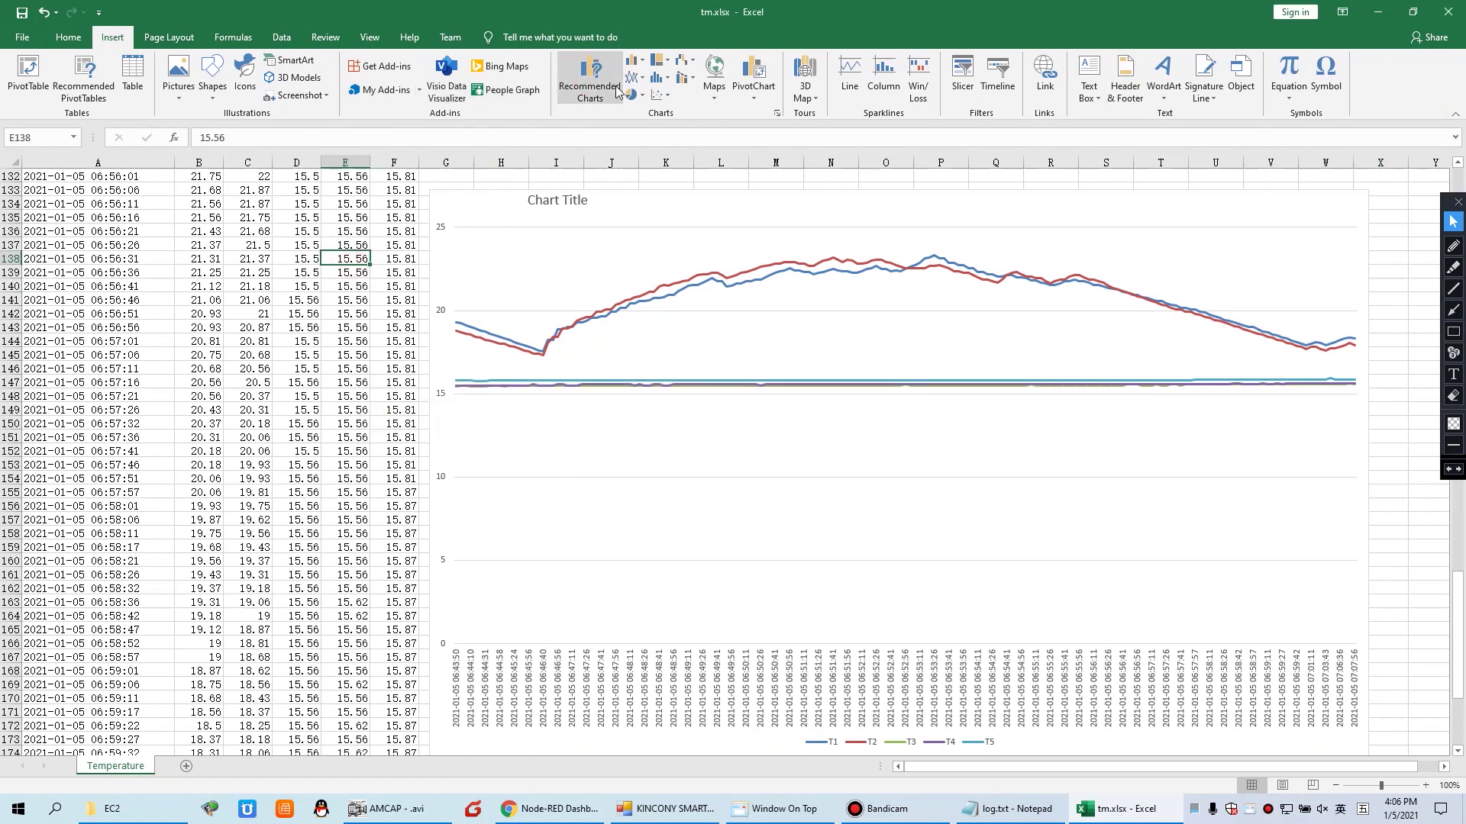
scroll(346, 447, up, 2)
click(122, 273)
drag(92, 233, 398, 640)
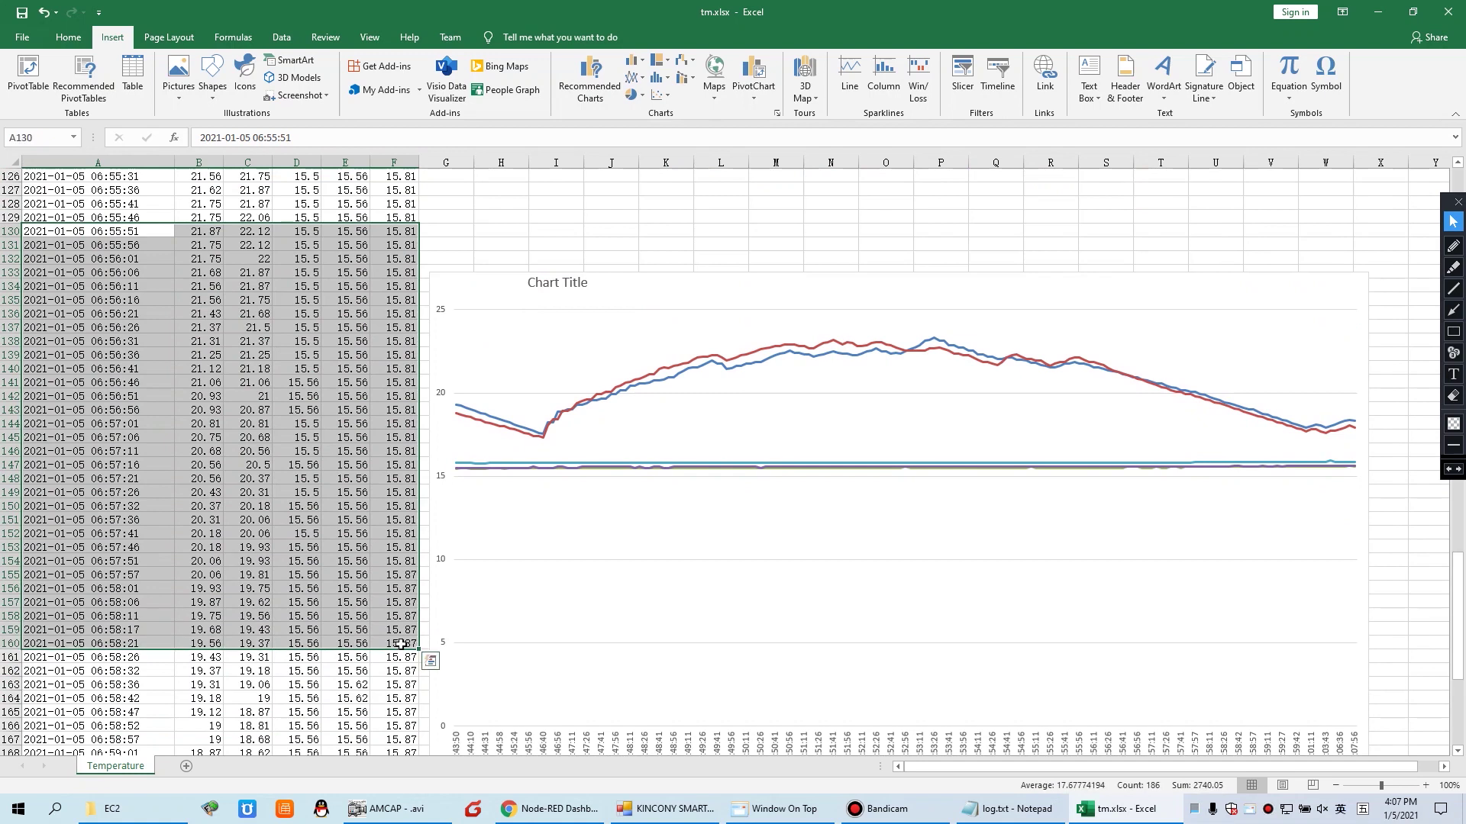
click(357, 476)
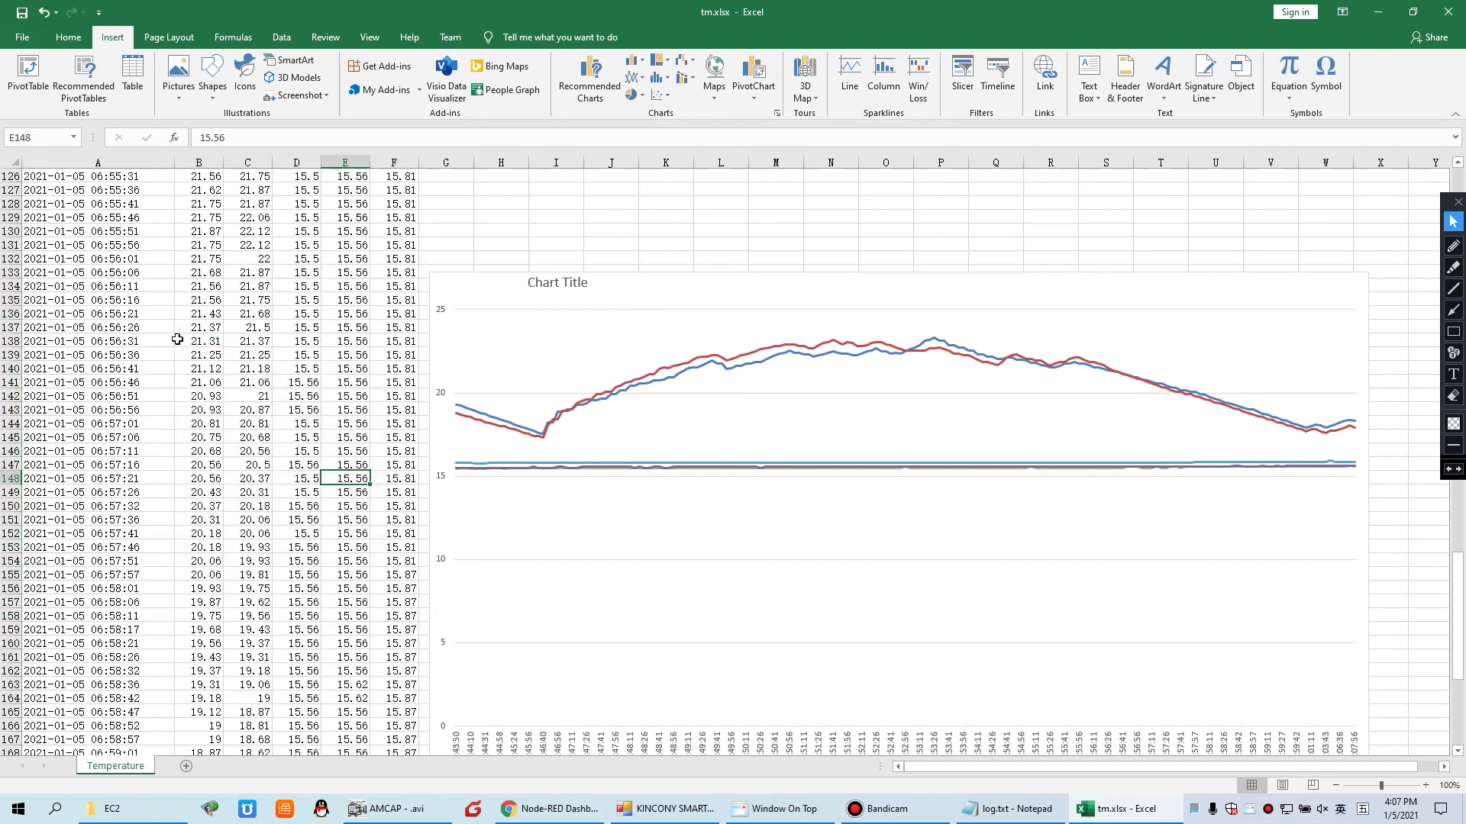
scroll(177, 338, up, 3)
scroll(177, 339, down, 1)
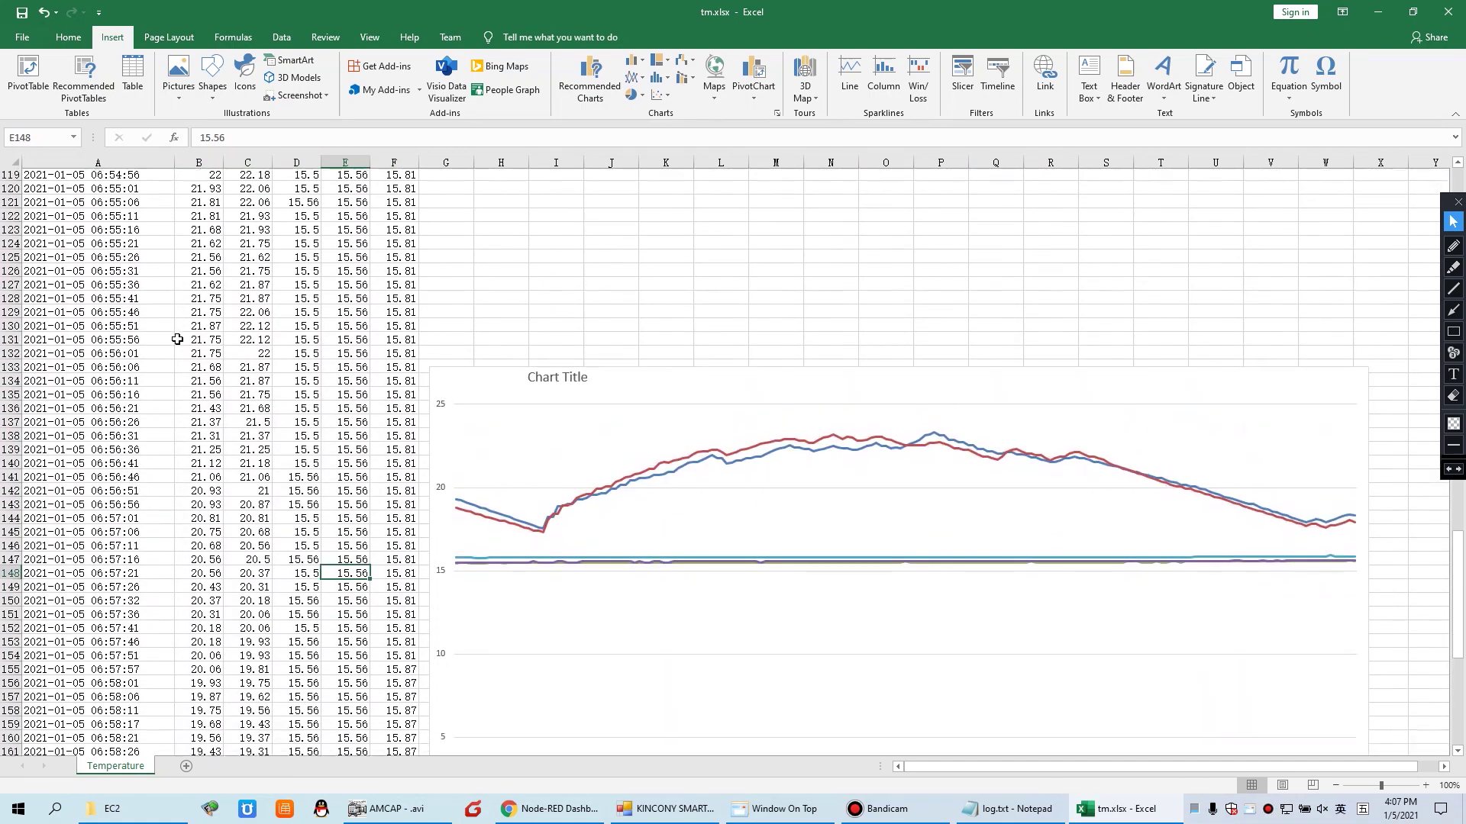
click(1378, 12)
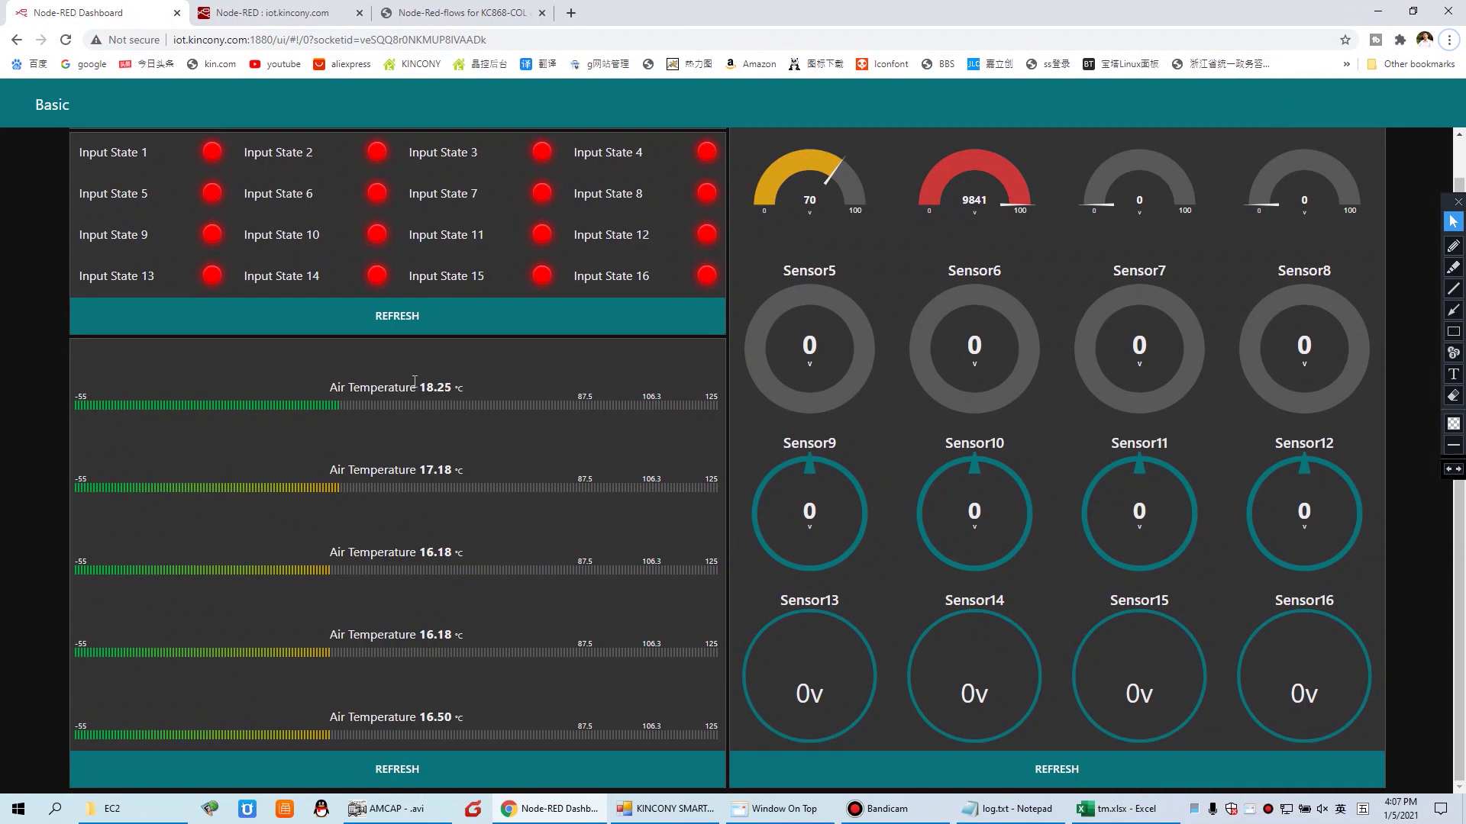
In the Node-RED editor, view the Input State, Analog Value, Temperature and excel flows in turn
click(281, 10)
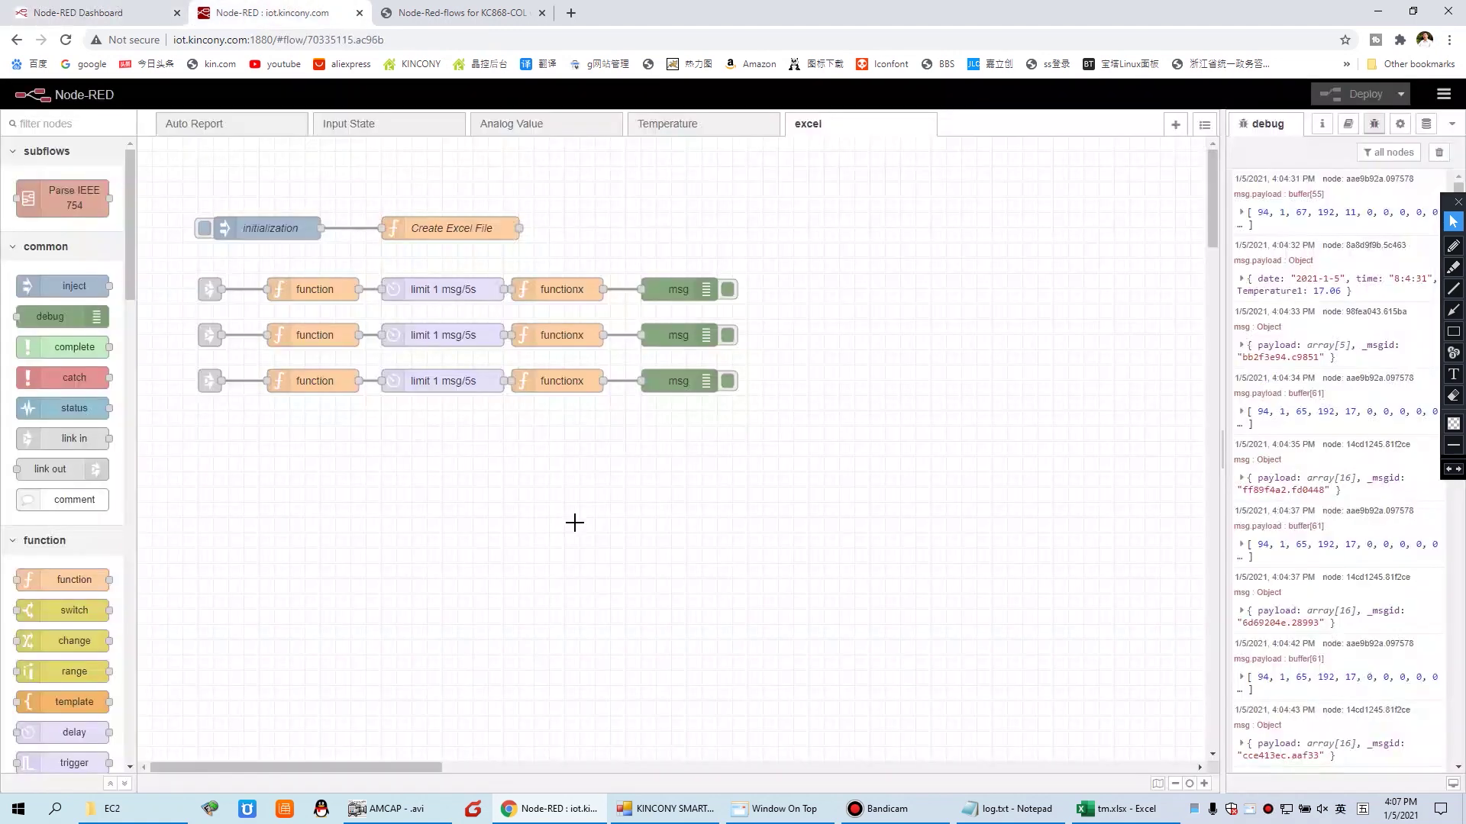
click(374, 126)
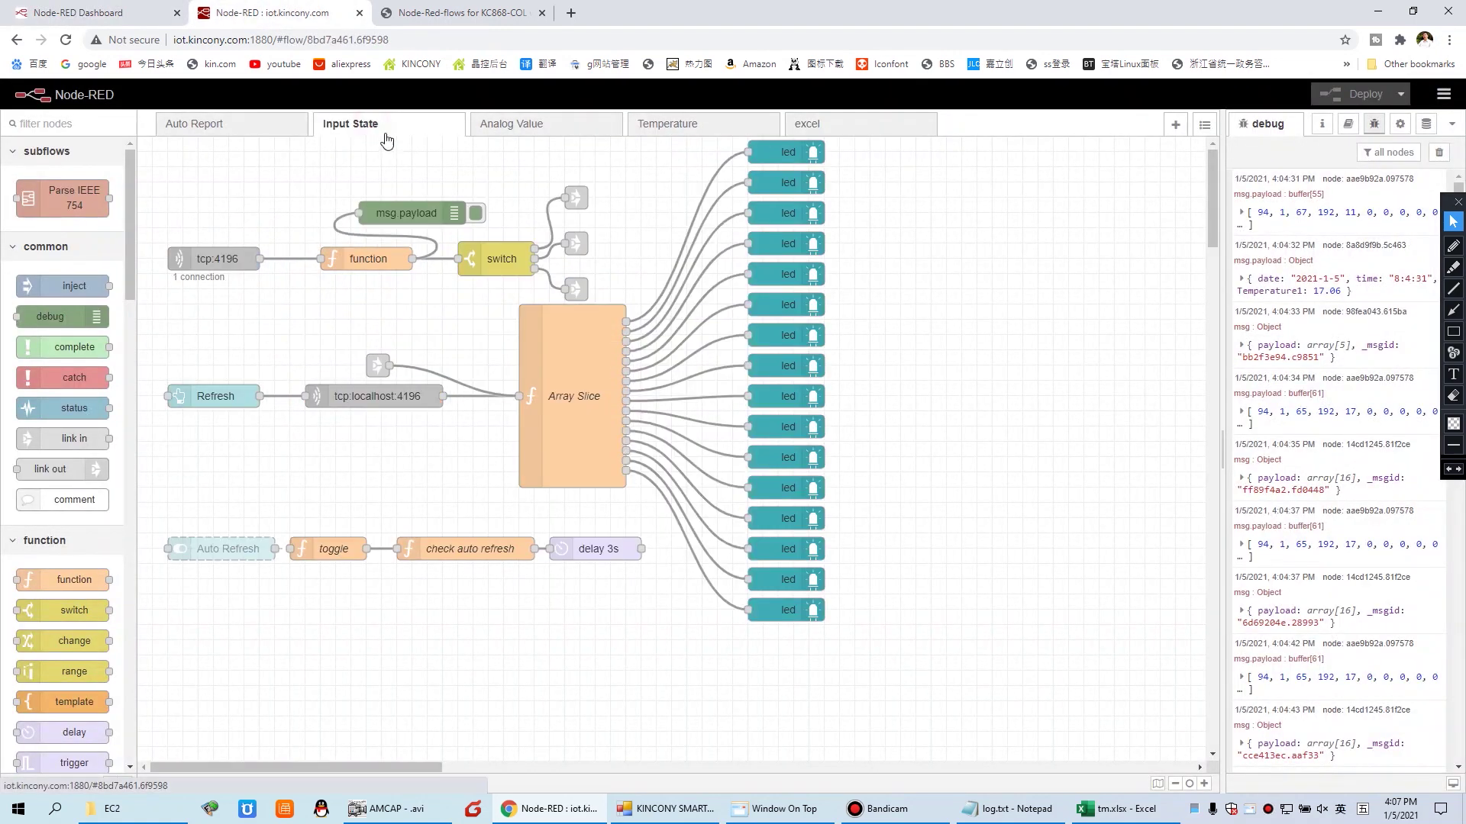
click(557, 125)
click(687, 126)
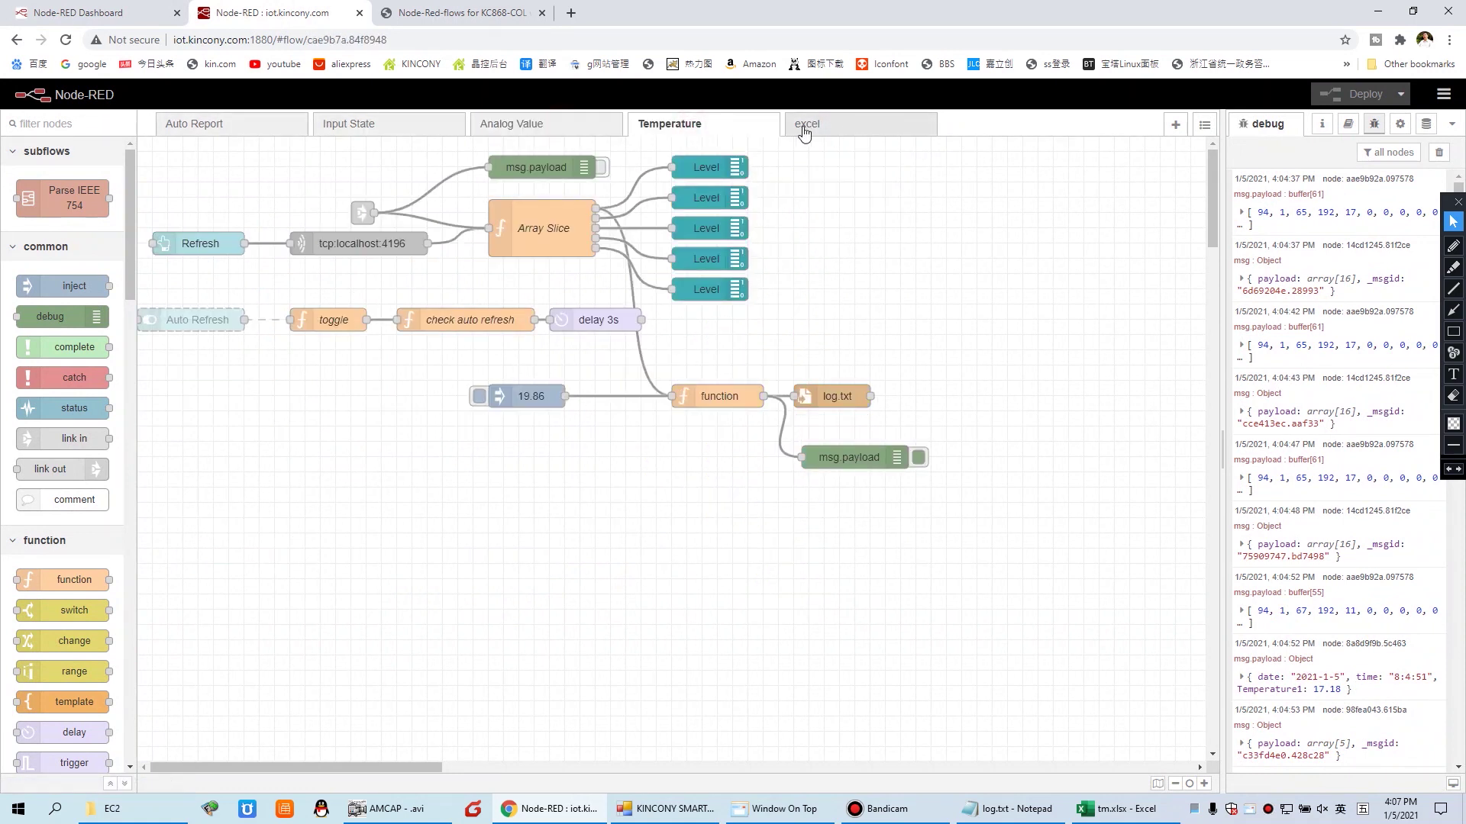
click(858, 130)
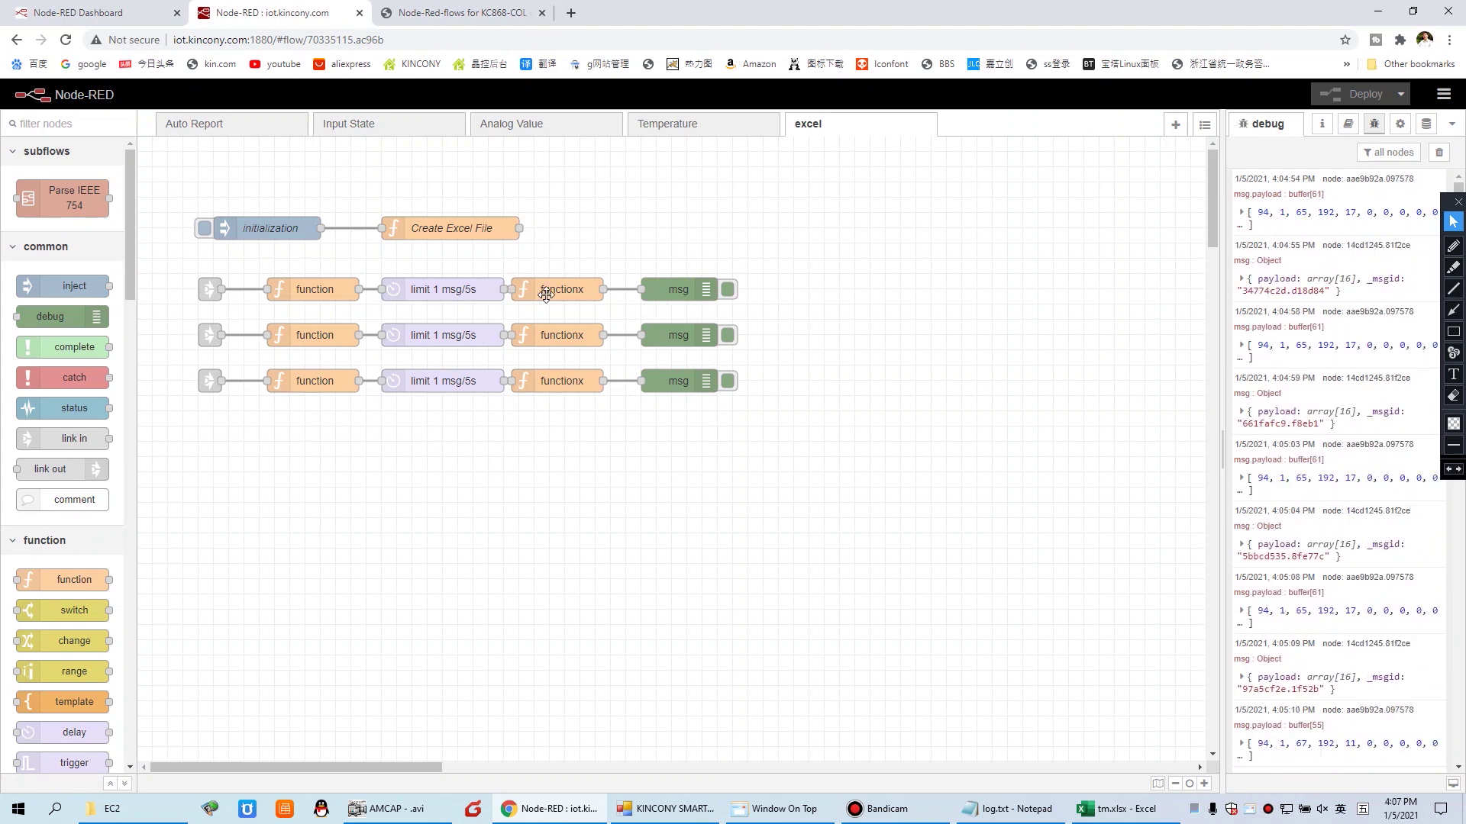
Scroll the KC868-COL forum thread down to the SaveToExcel.zip post and back, then return to Node-RED
click(458, 12)
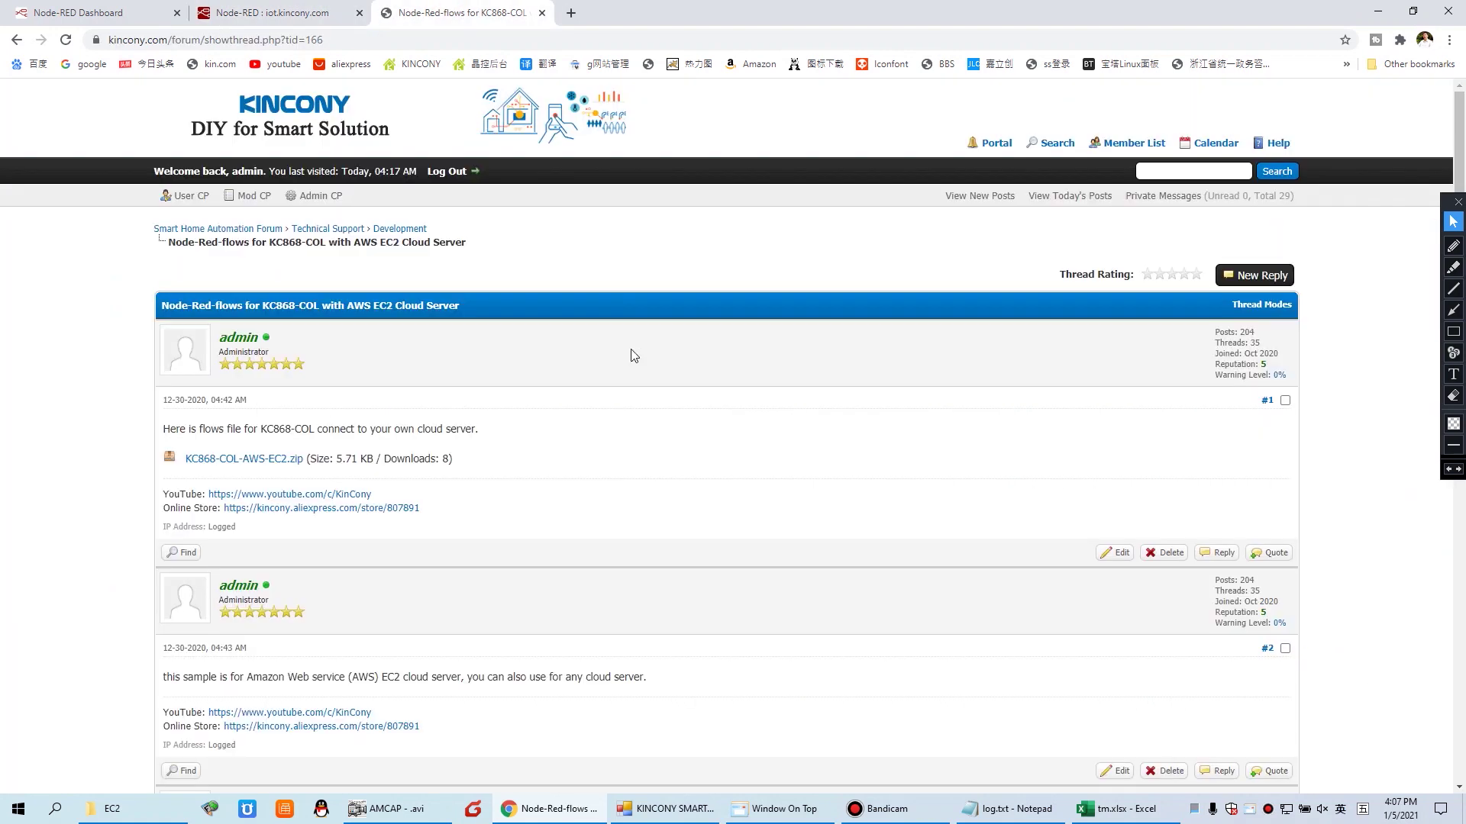
scroll(328, 550, down, 7)
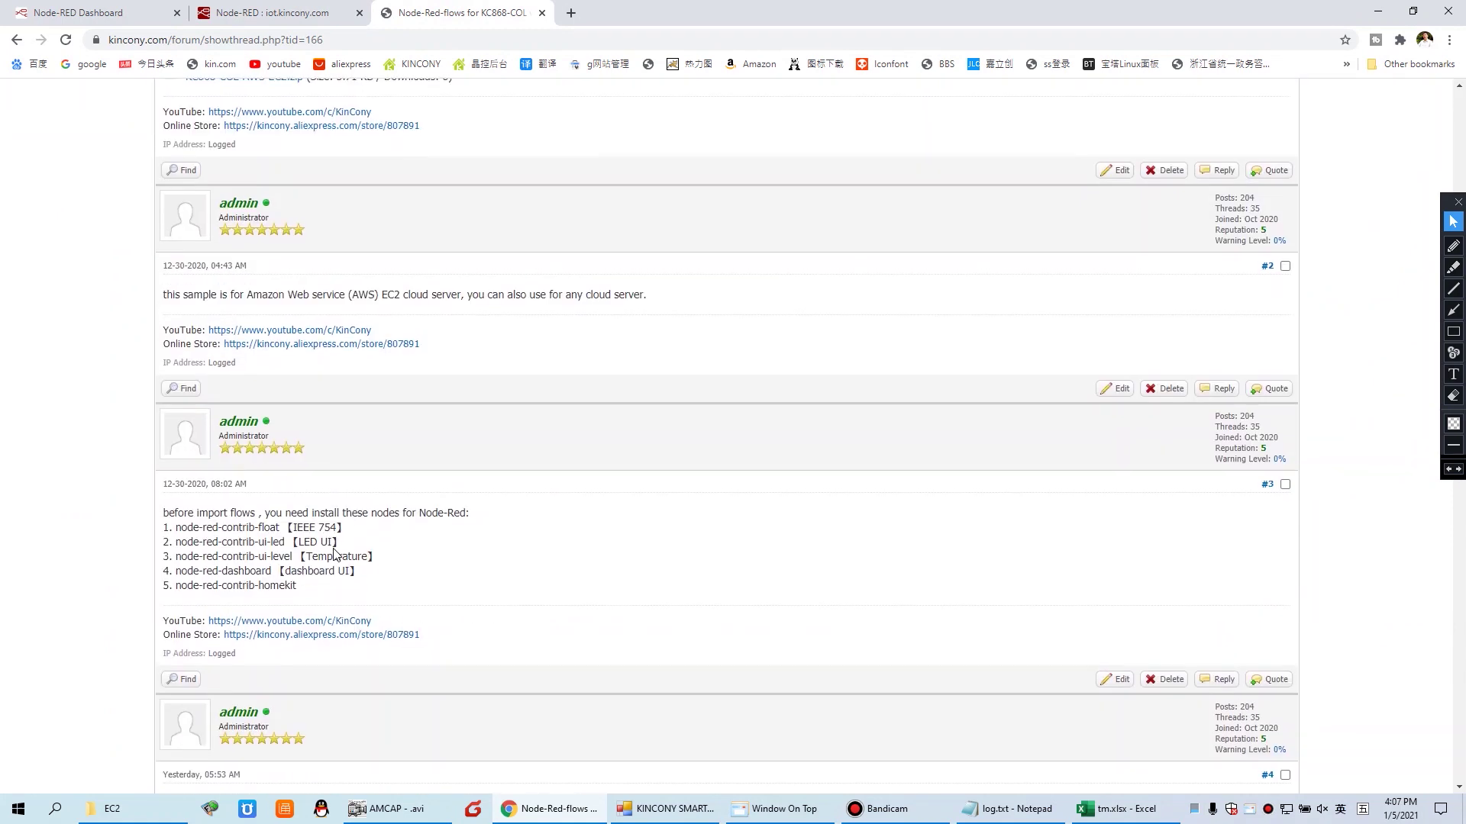
scroll(334, 555, down, 5)
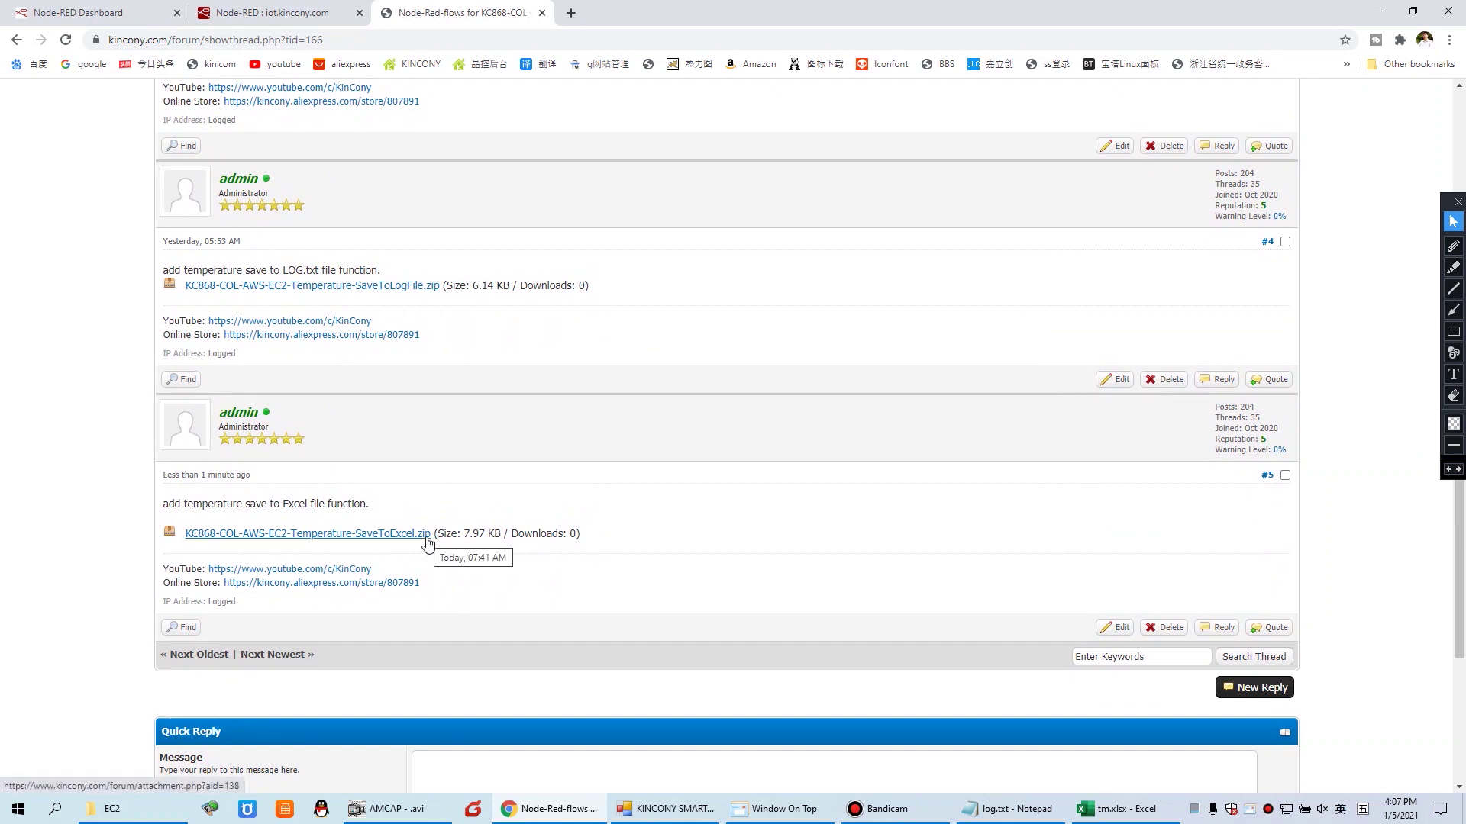
scroll(428, 544, up, 12)
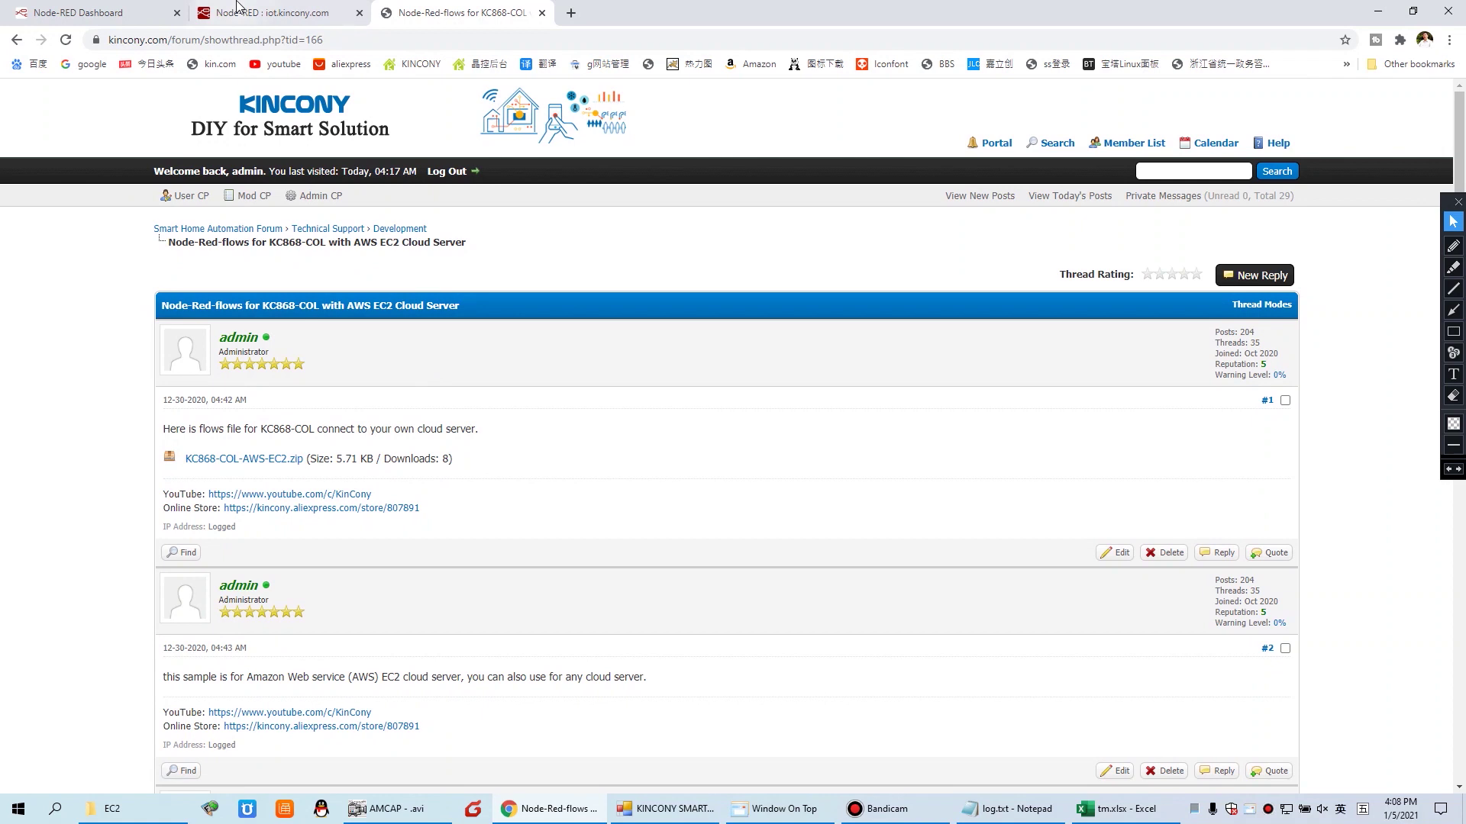
click(259, 13)
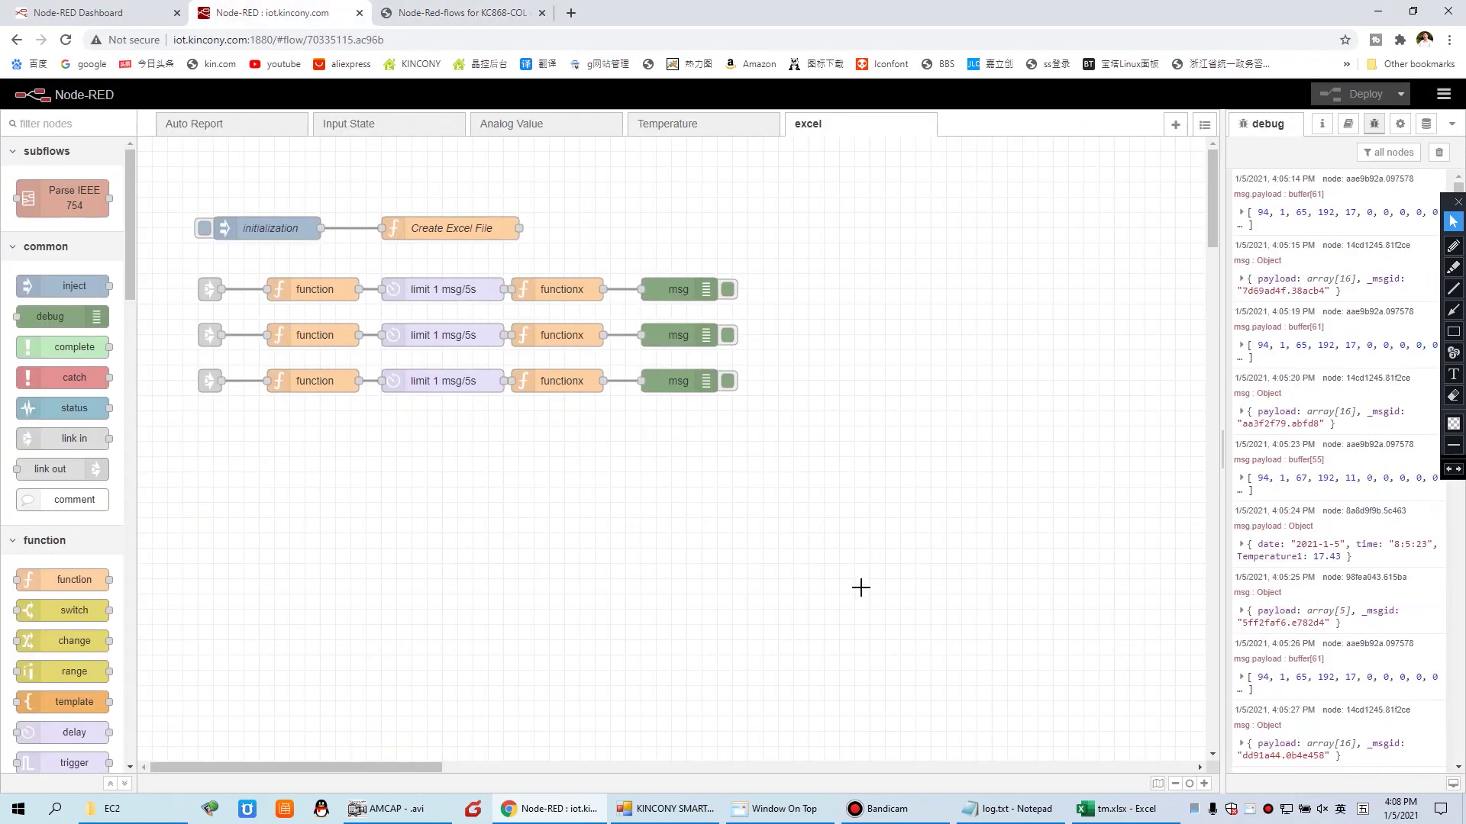
Show the AMCAP camera window of the controller and temperature probes in cups
click(390, 808)
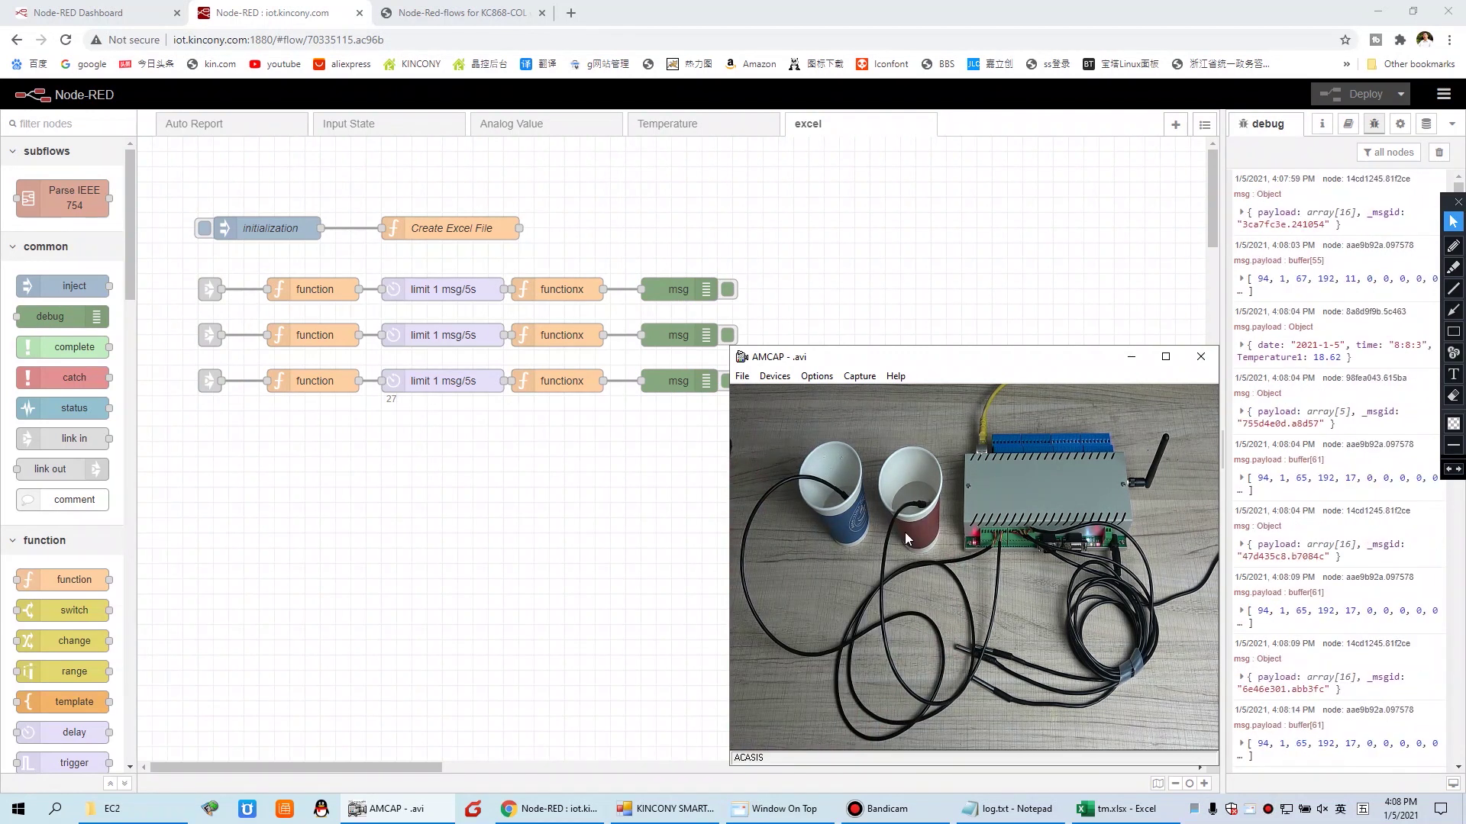
click(305, 186)
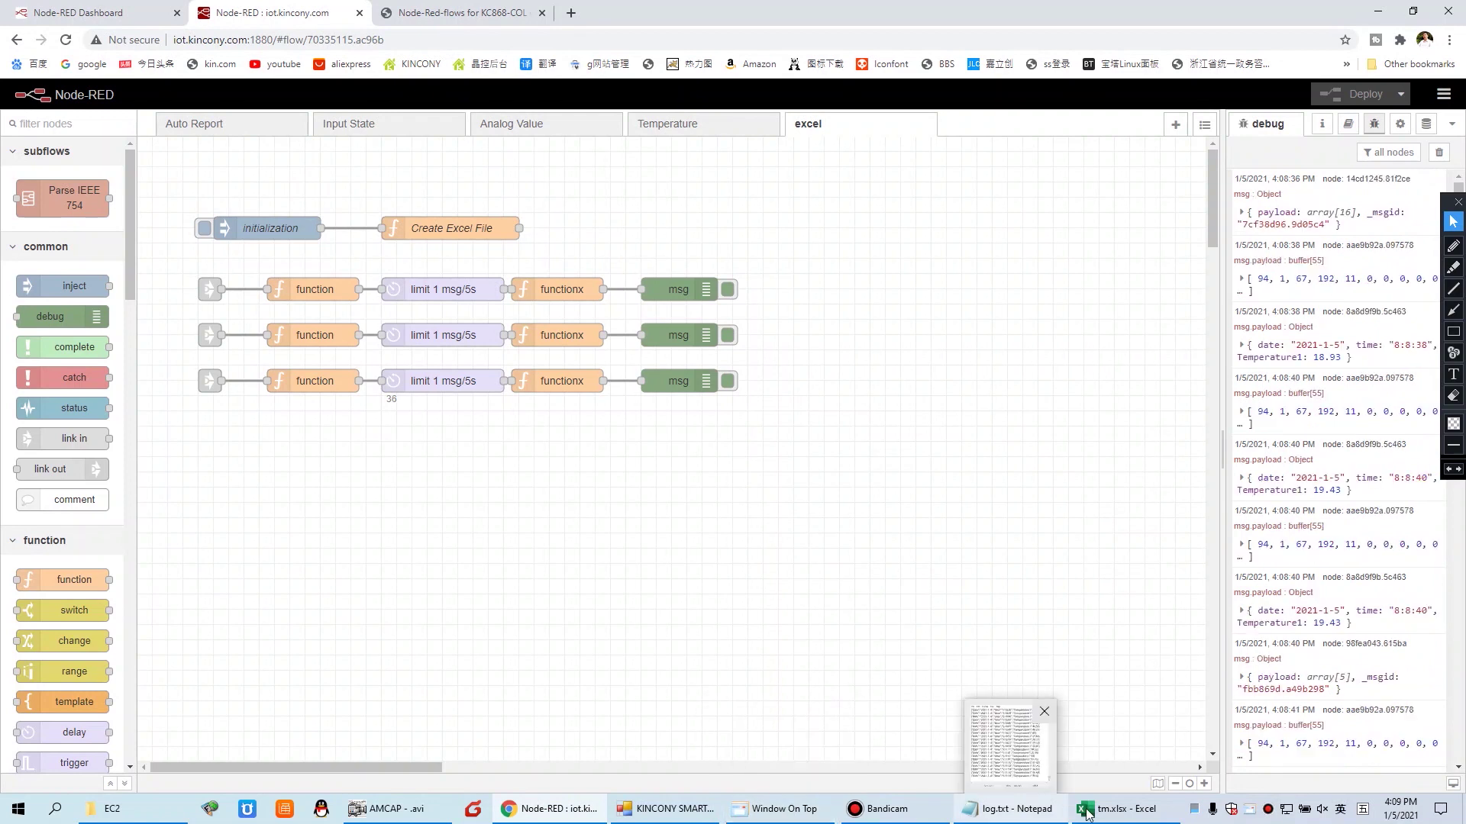
click(385, 809)
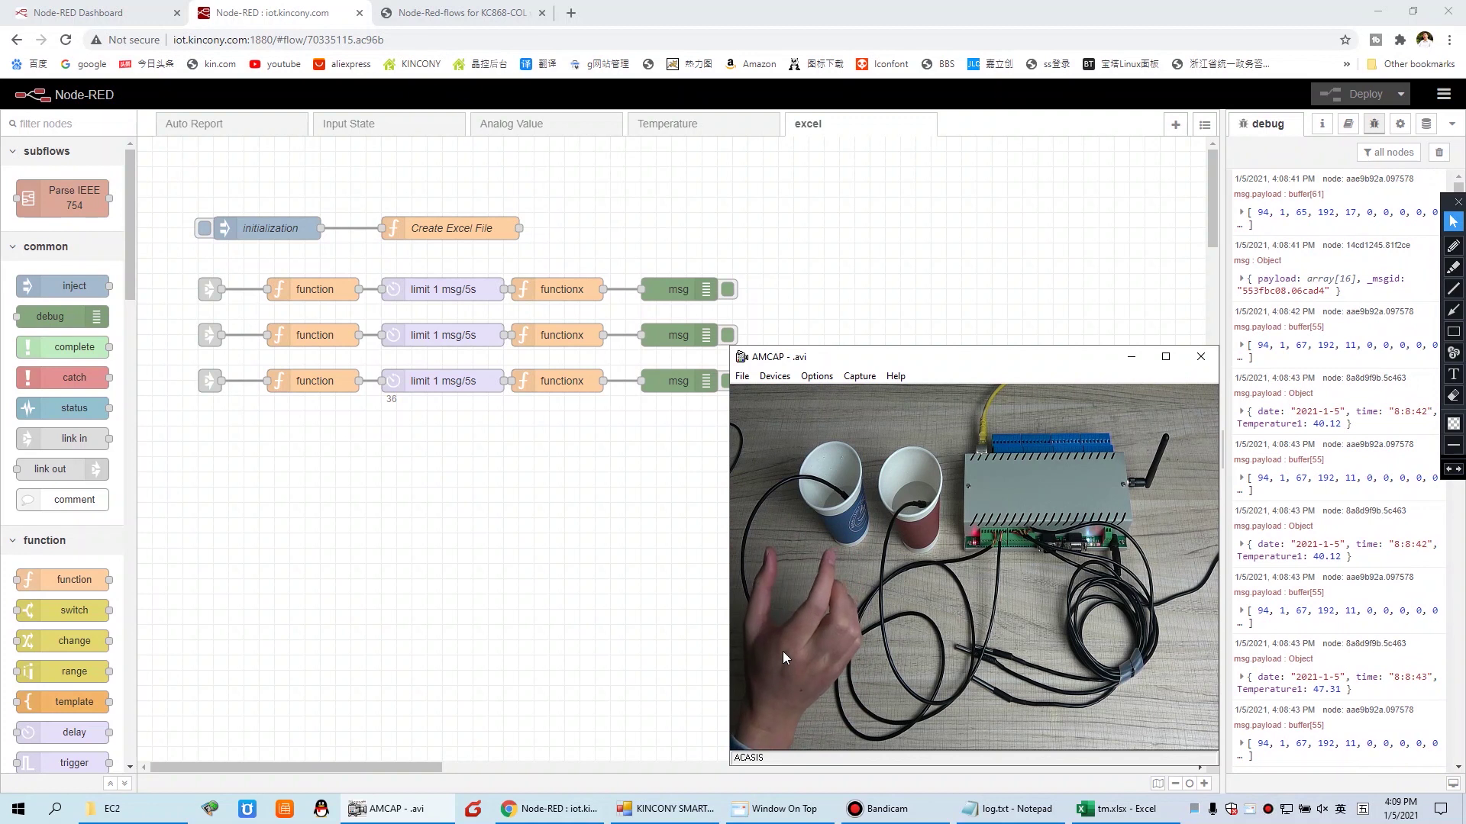
click(646, 489)
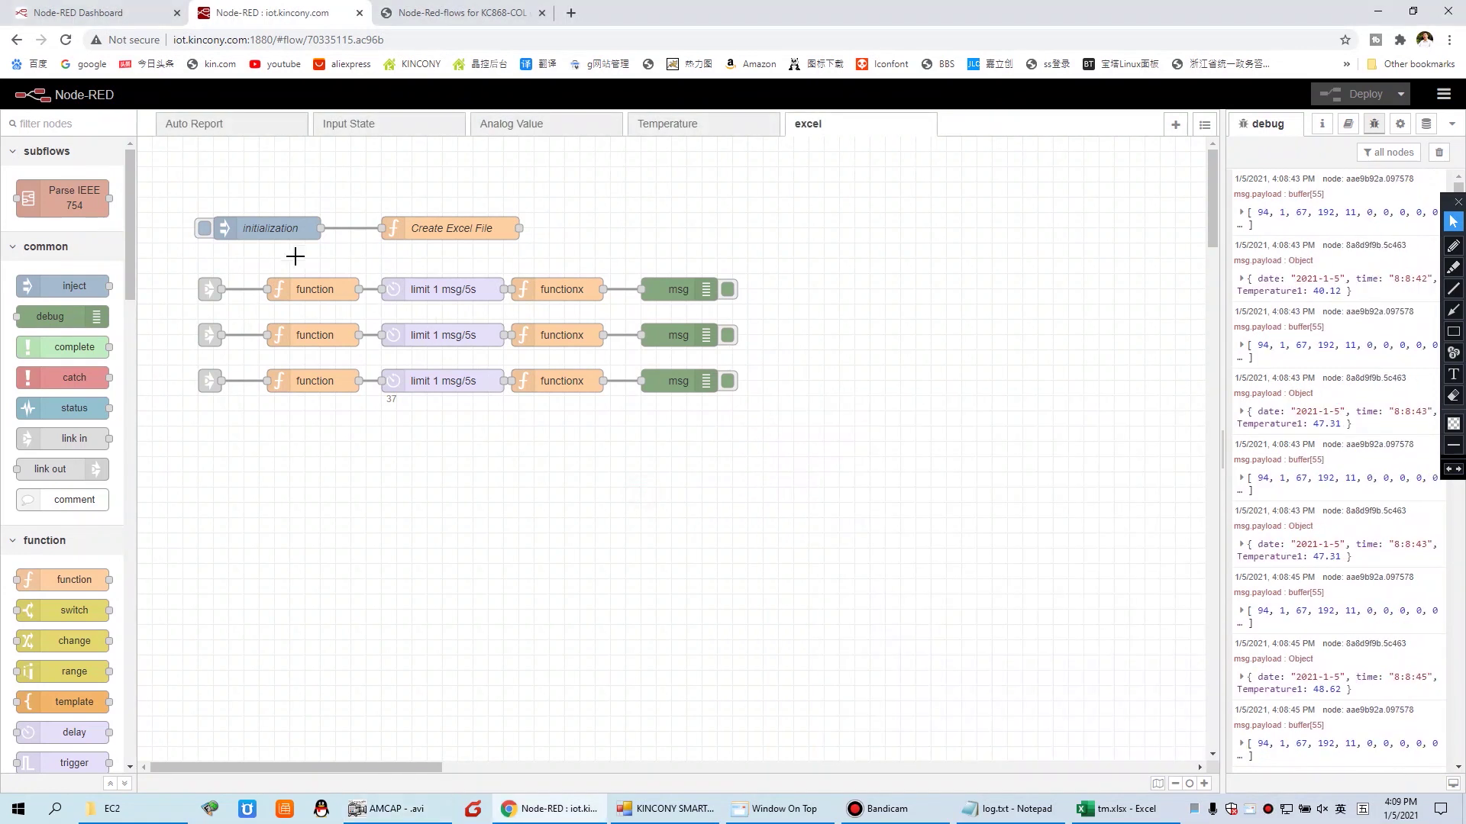
click(281, 229)
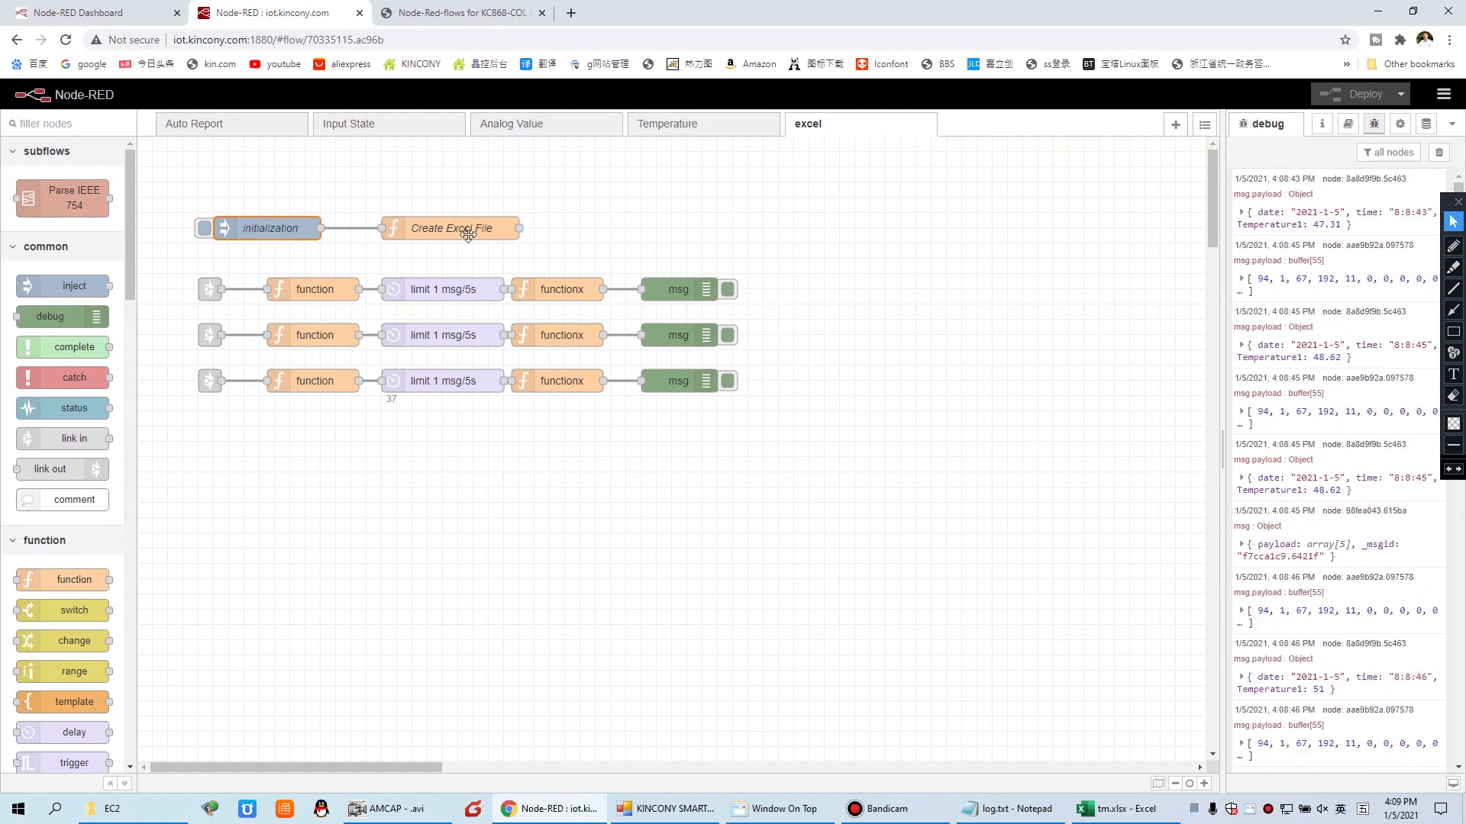
Open the Create Excel File code, highlight the io.xlsx path, and show ai.xlsx, io.xlsx, tm.xlsx in EC2
double_click(496, 227)
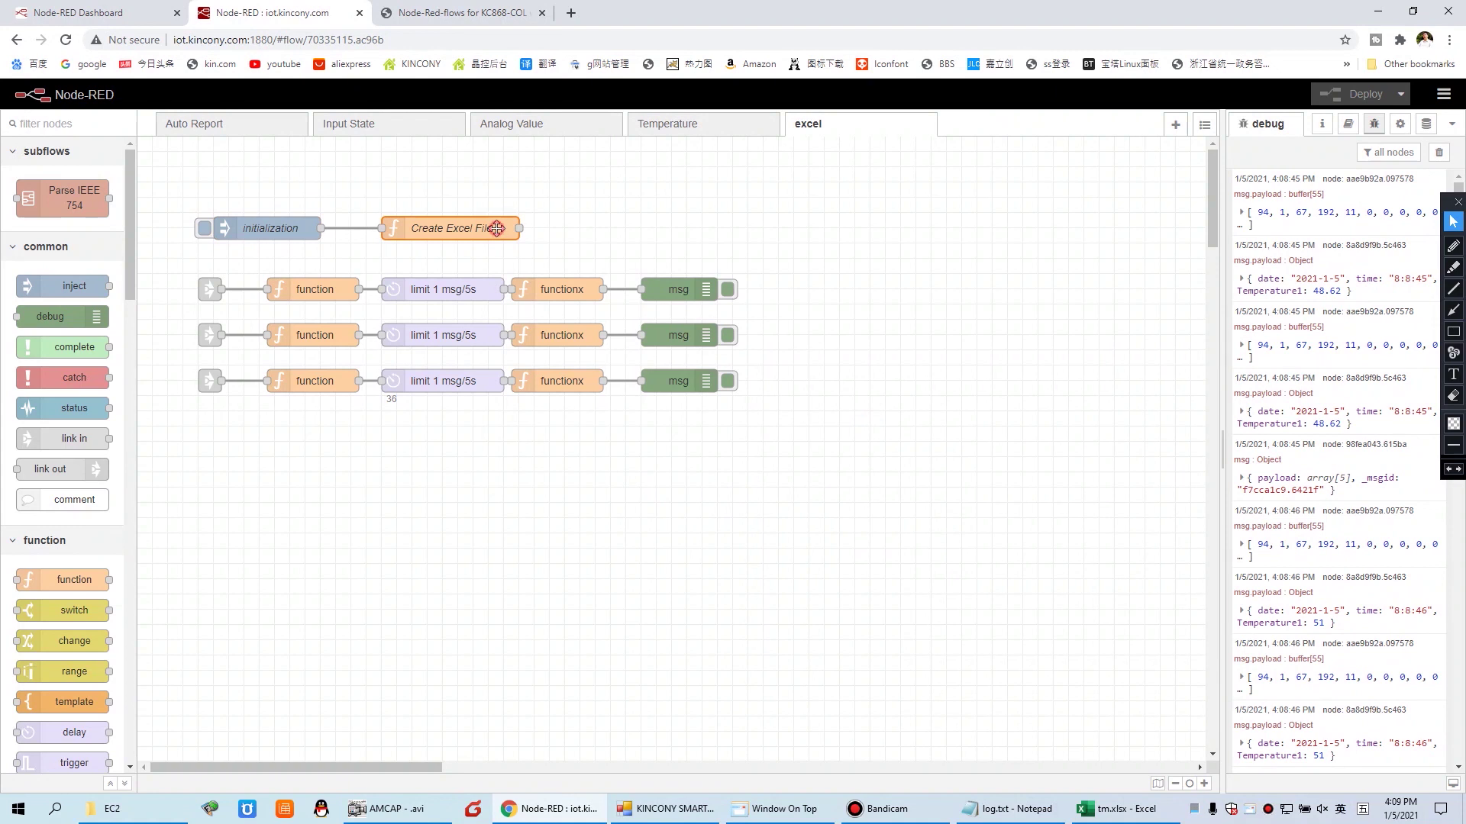
drag(875, 343, 953, 343)
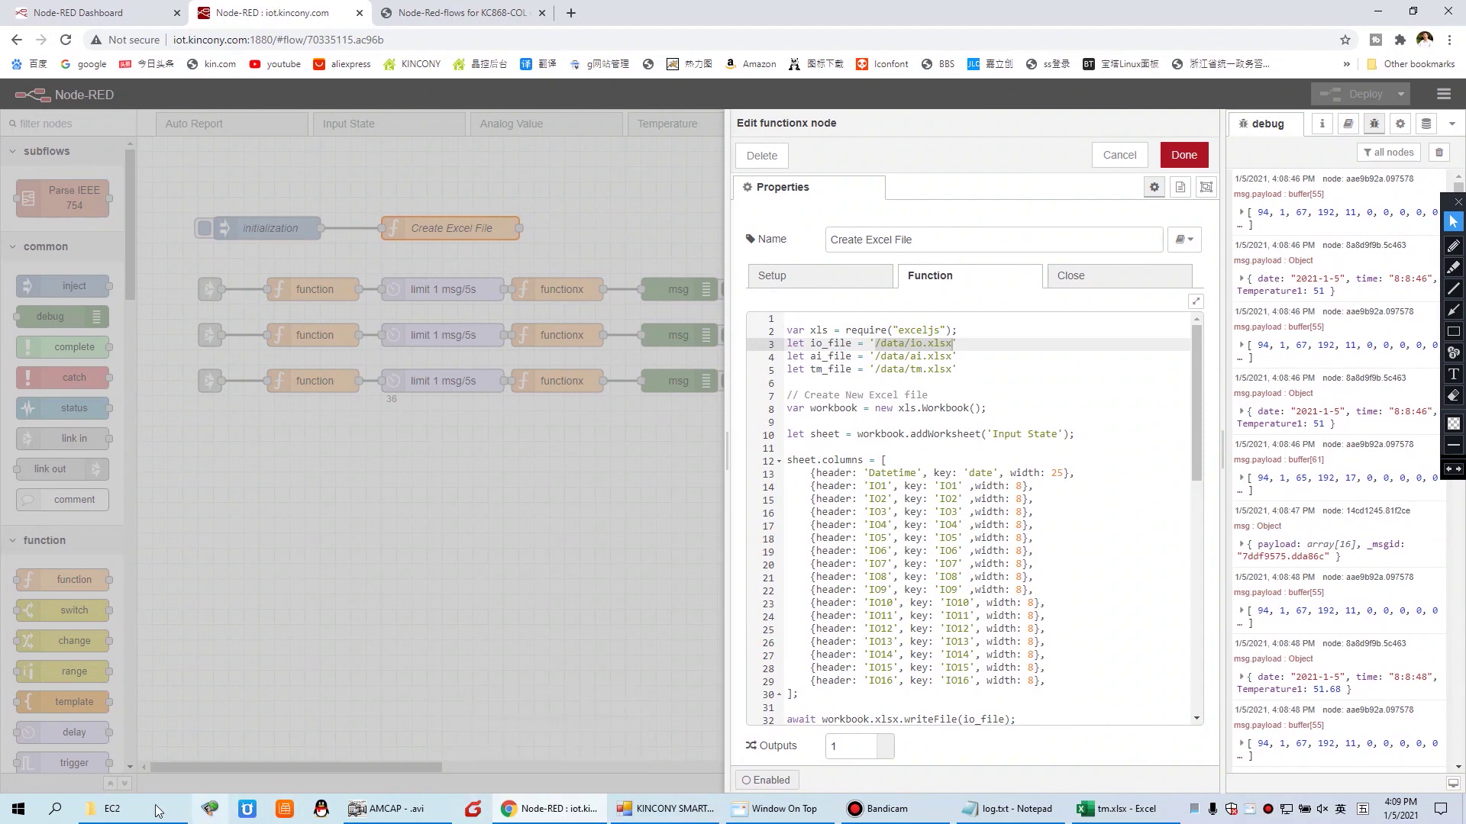
click(112, 809)
drag(447, 12, 370, 377)
click(101, 544)
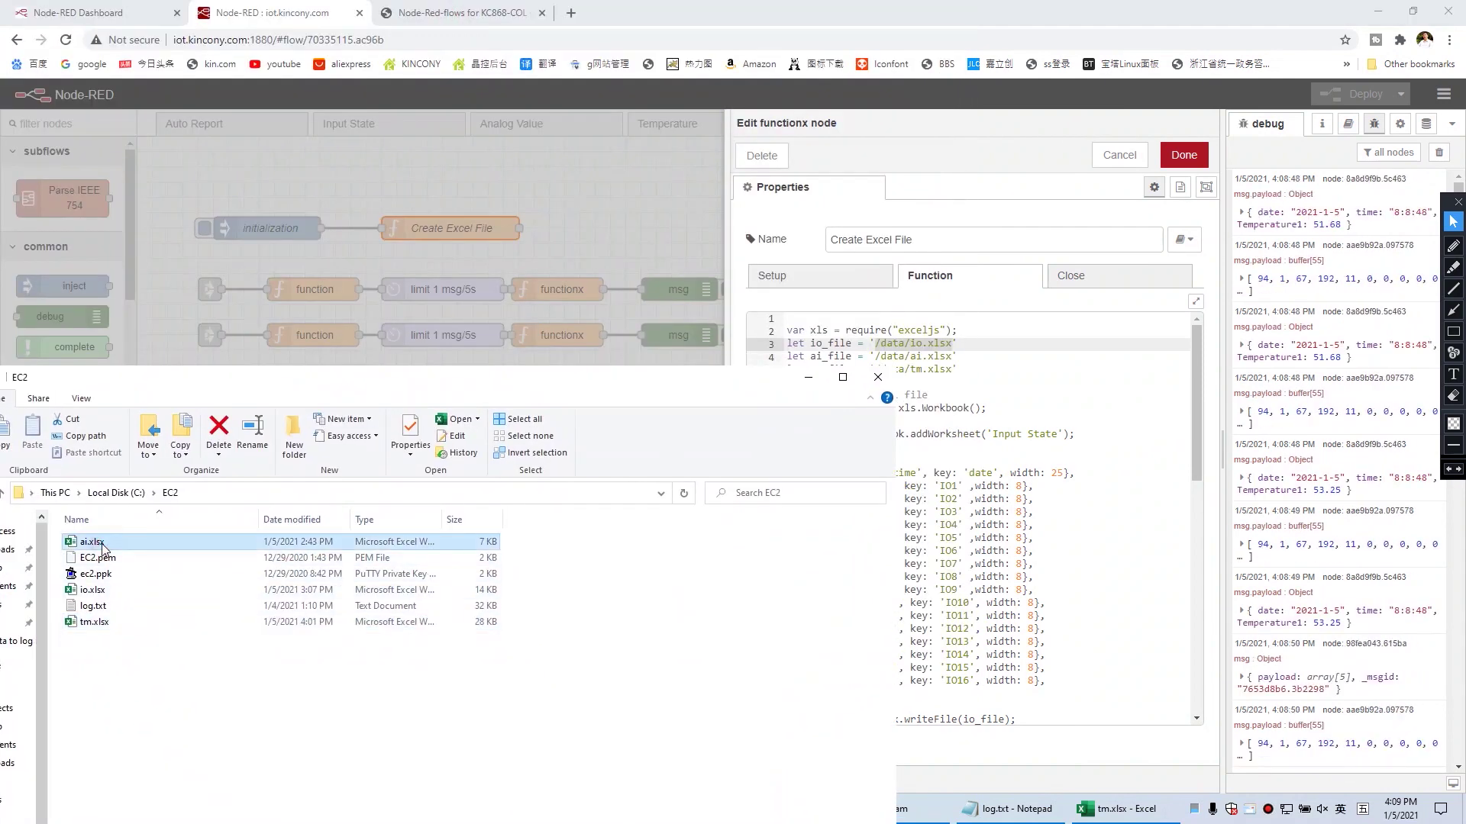
click(124, 590)
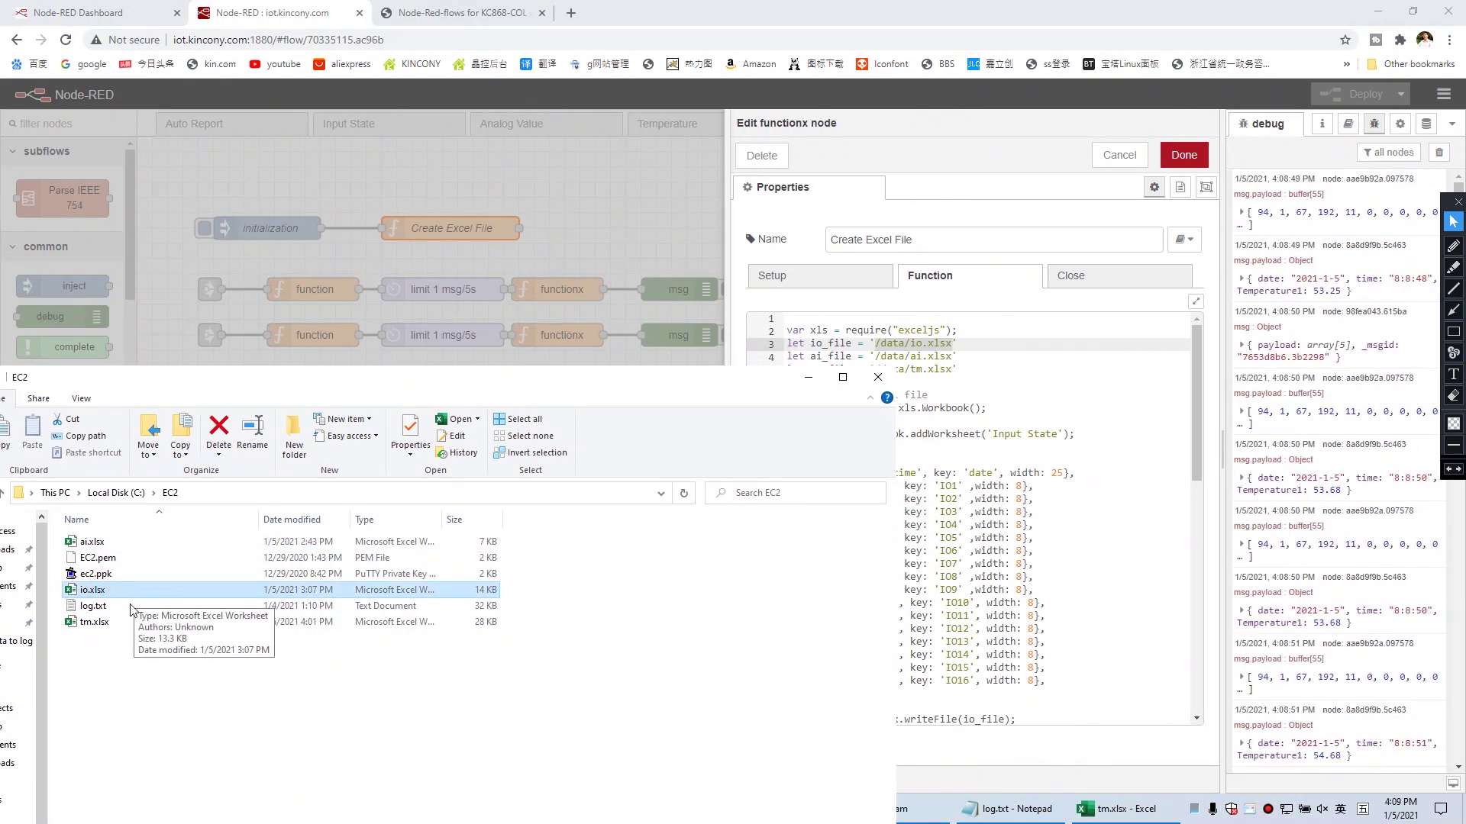
click(107, 624)
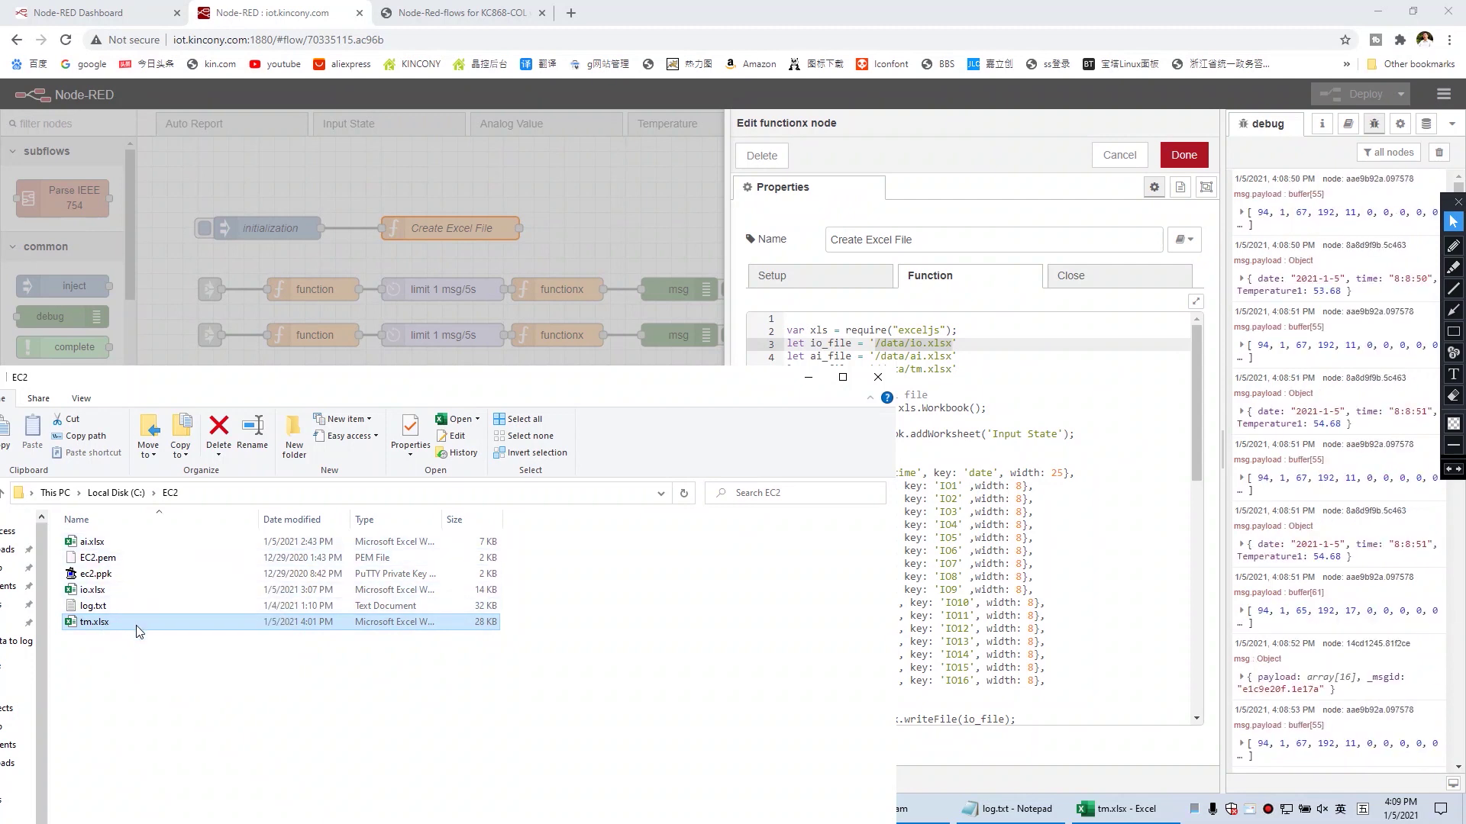
Review the ai.xlsx path and sheet.columns in the code, then select io.xlsx in the EC2 folder
click(808, 377)
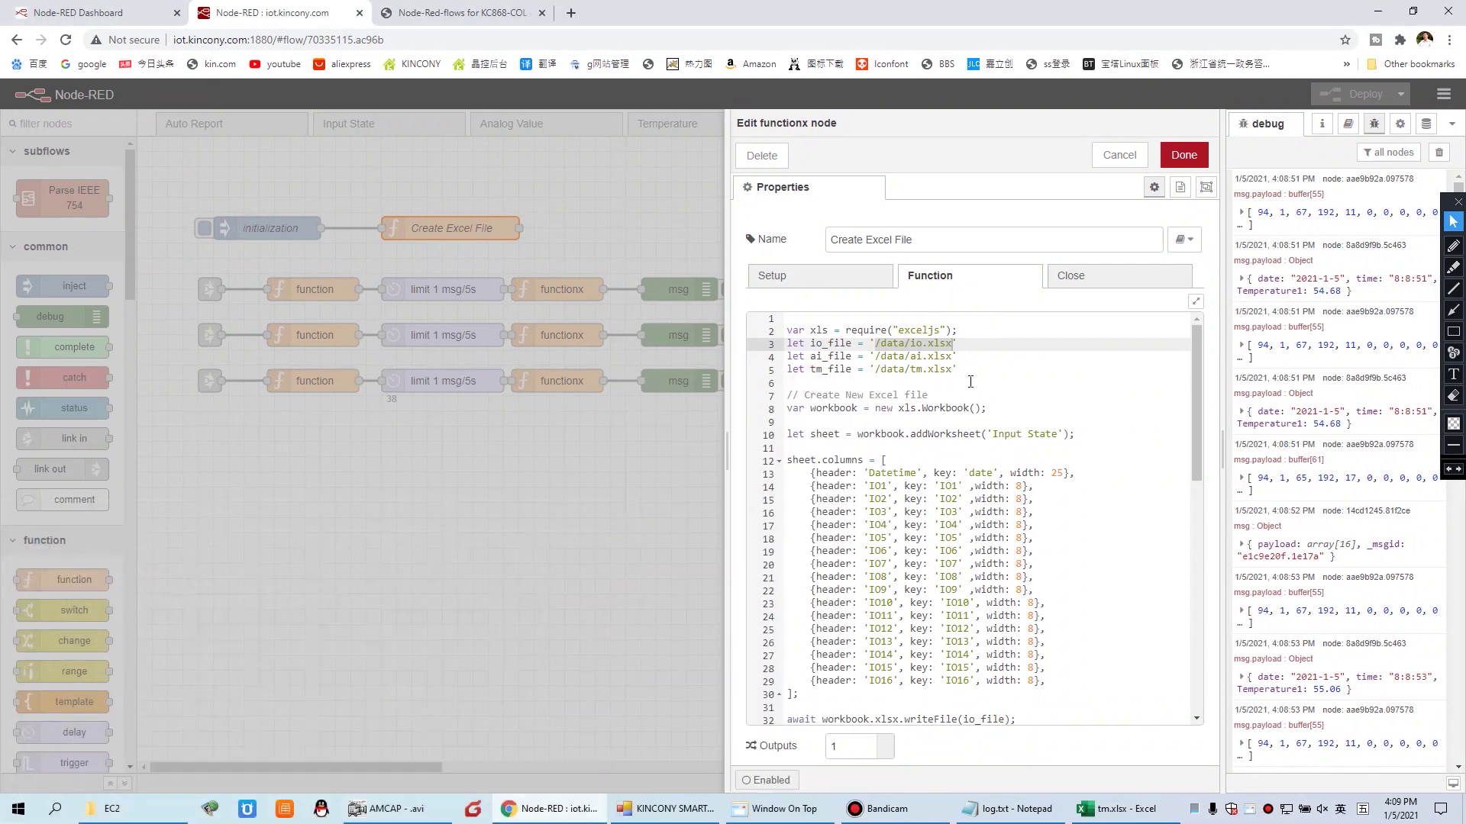
click(874, 343)
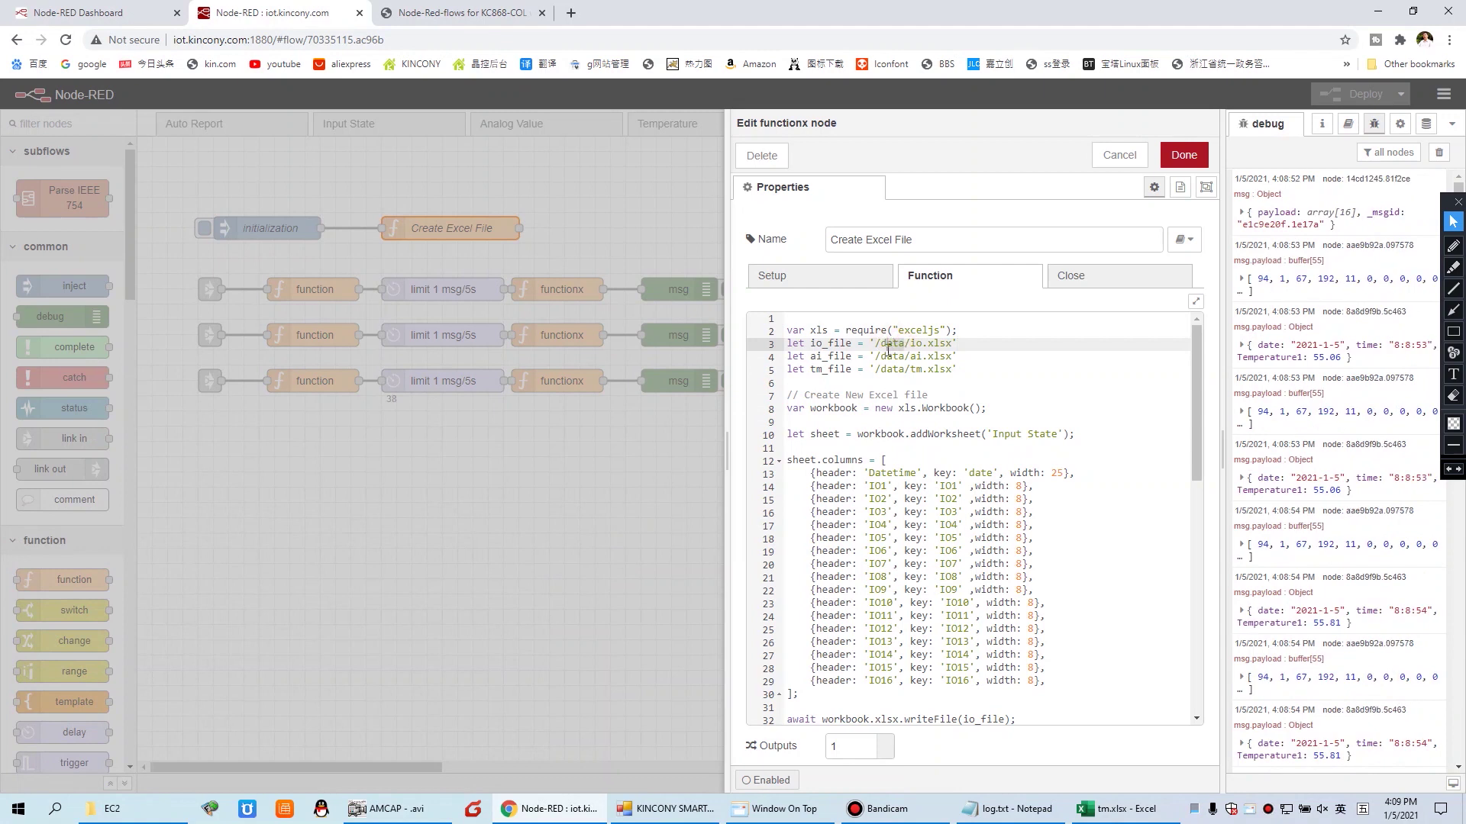
click(951, 357)
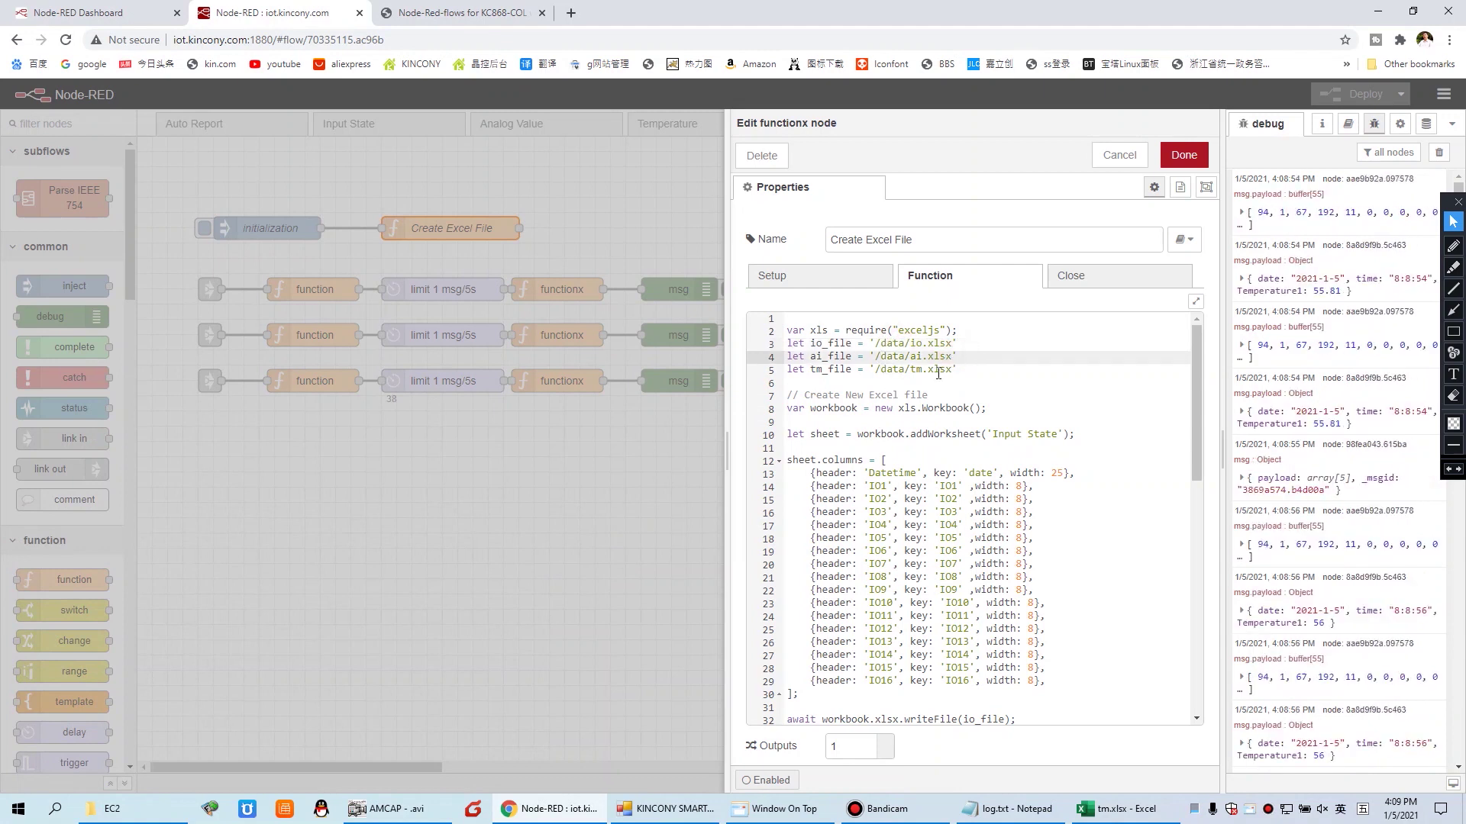
scroll(938, 373, down, 1)
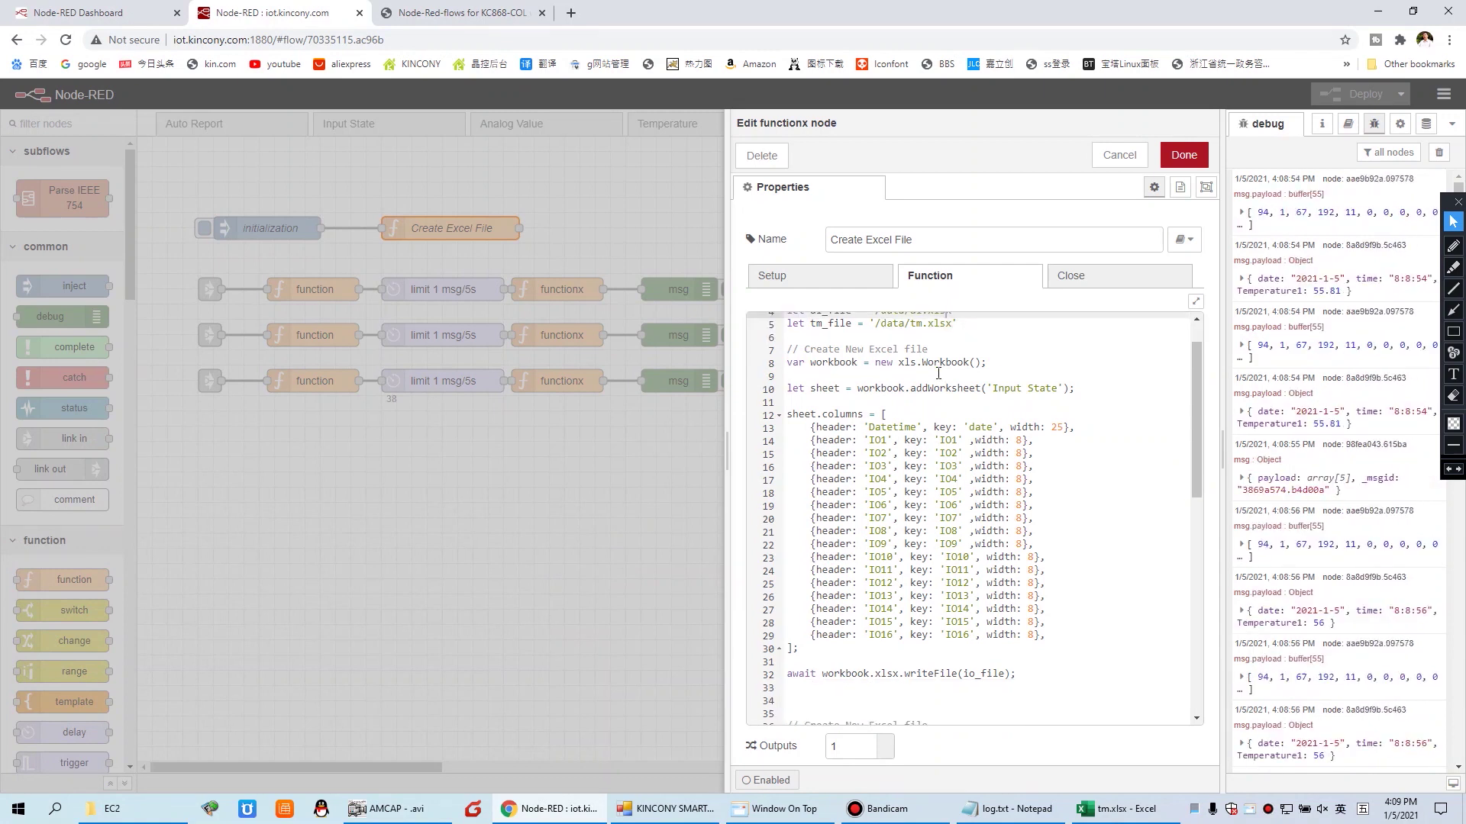
double_click(826, 413)
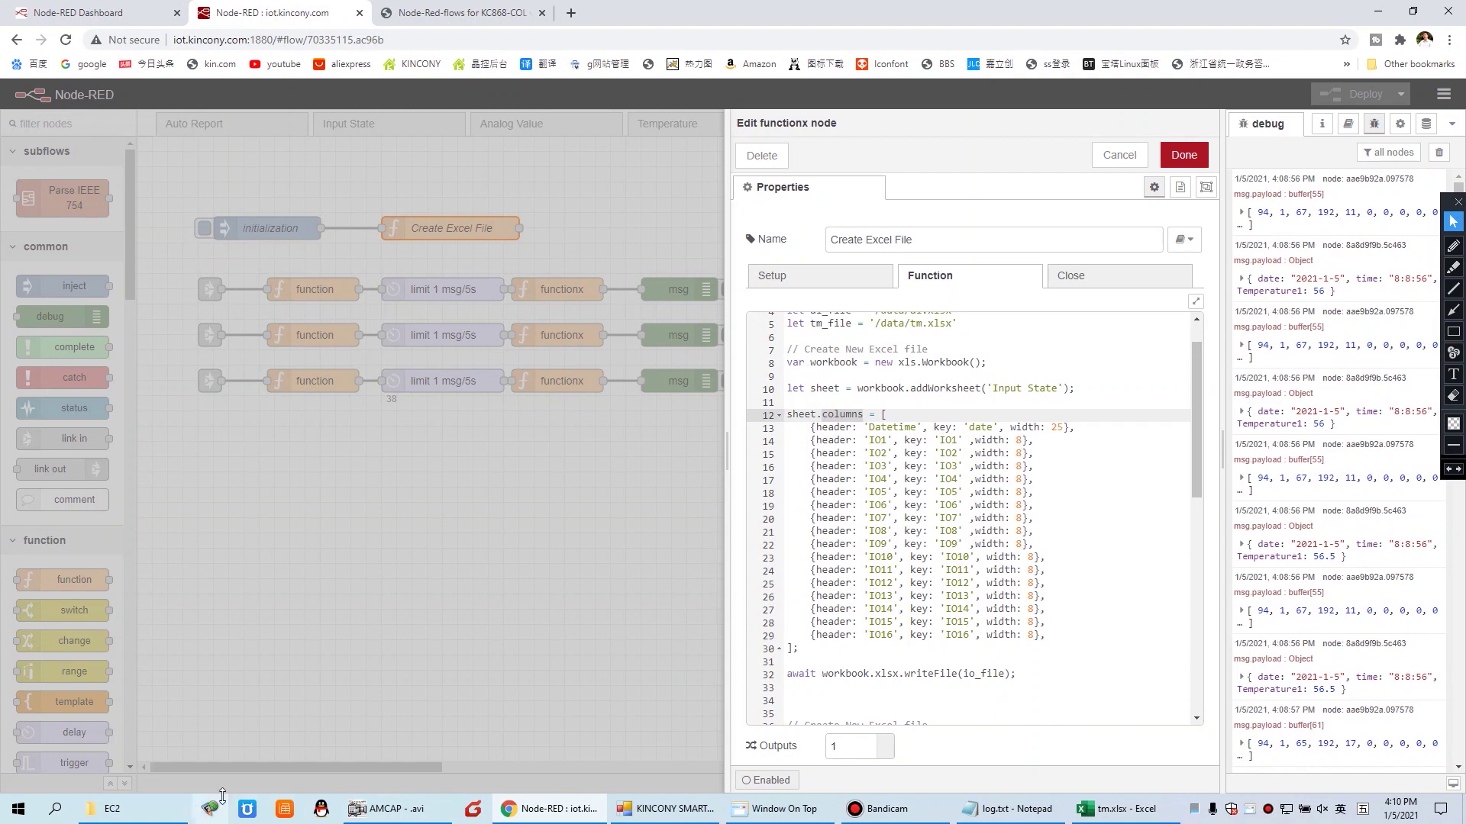
click(148, 802)
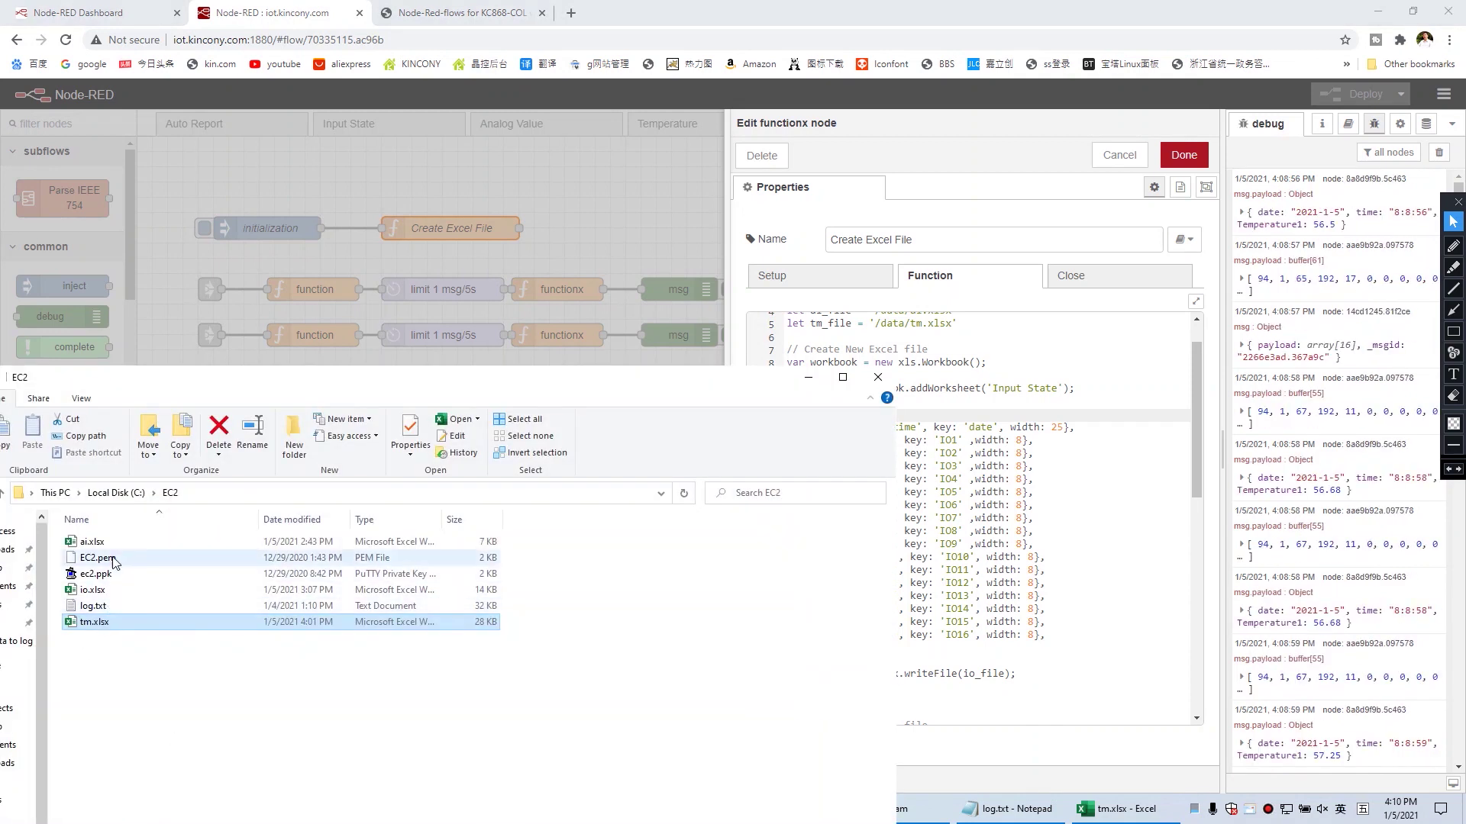
click(107, 590)
Open io.xlsx, hide tm.xlsx, and dock the io.xlsx window left of the Create Excel File code
double_click(130, 594)
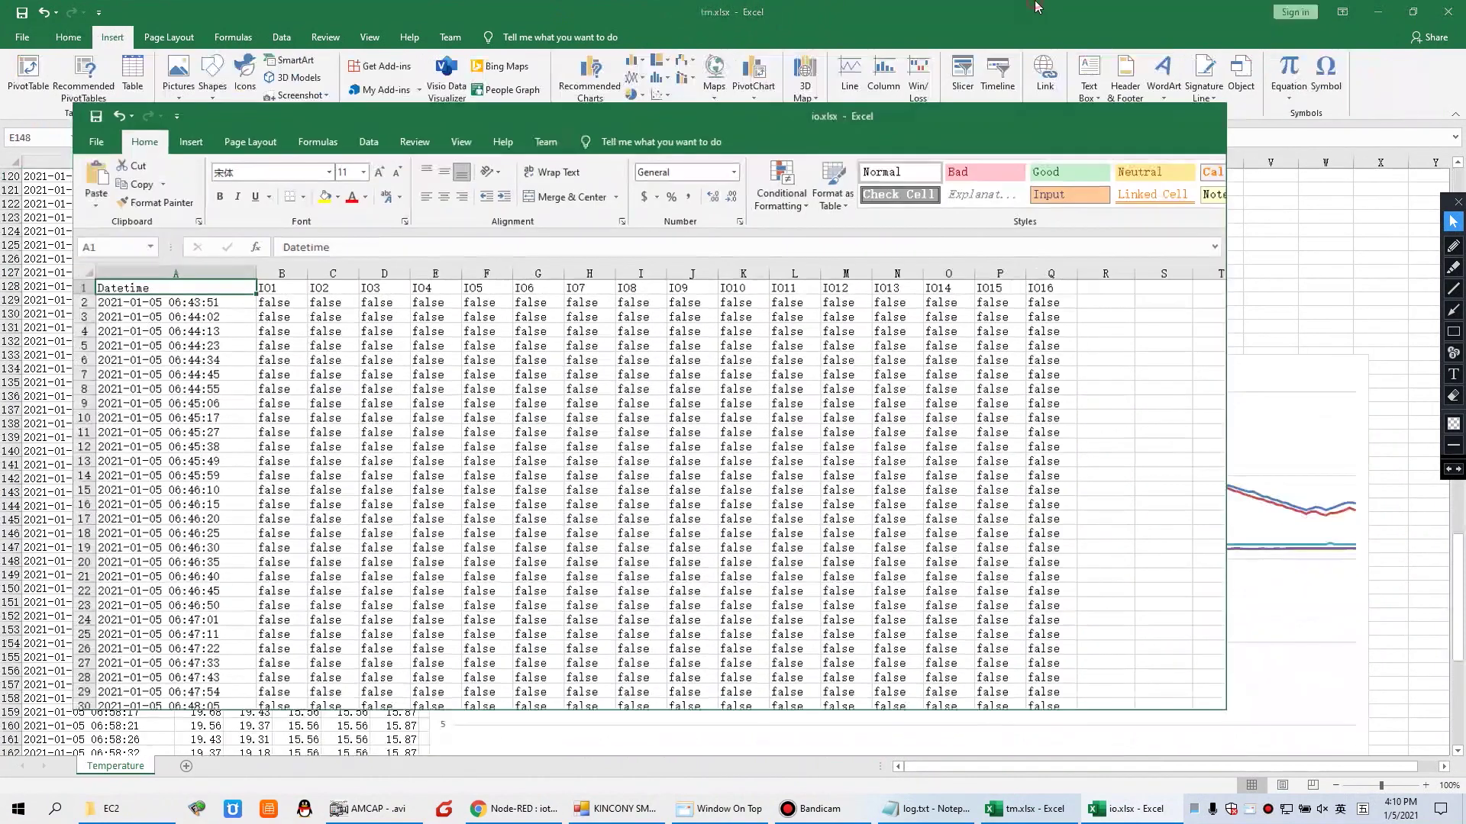
double_click(1038, 9)
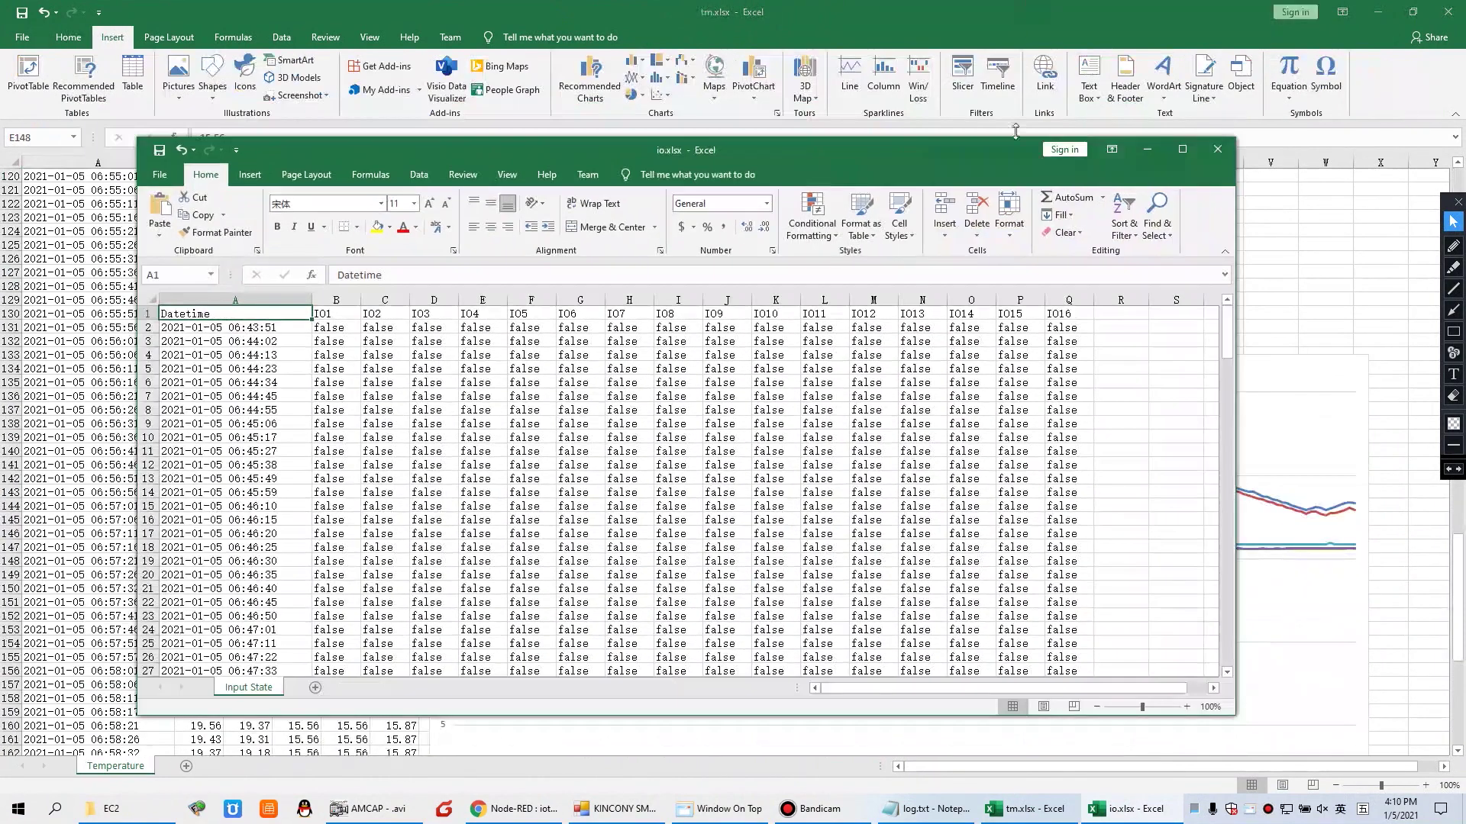
click(1378, 12)
drag(905, 152, 774, 157)
drag(1109, 491, 765, 511)
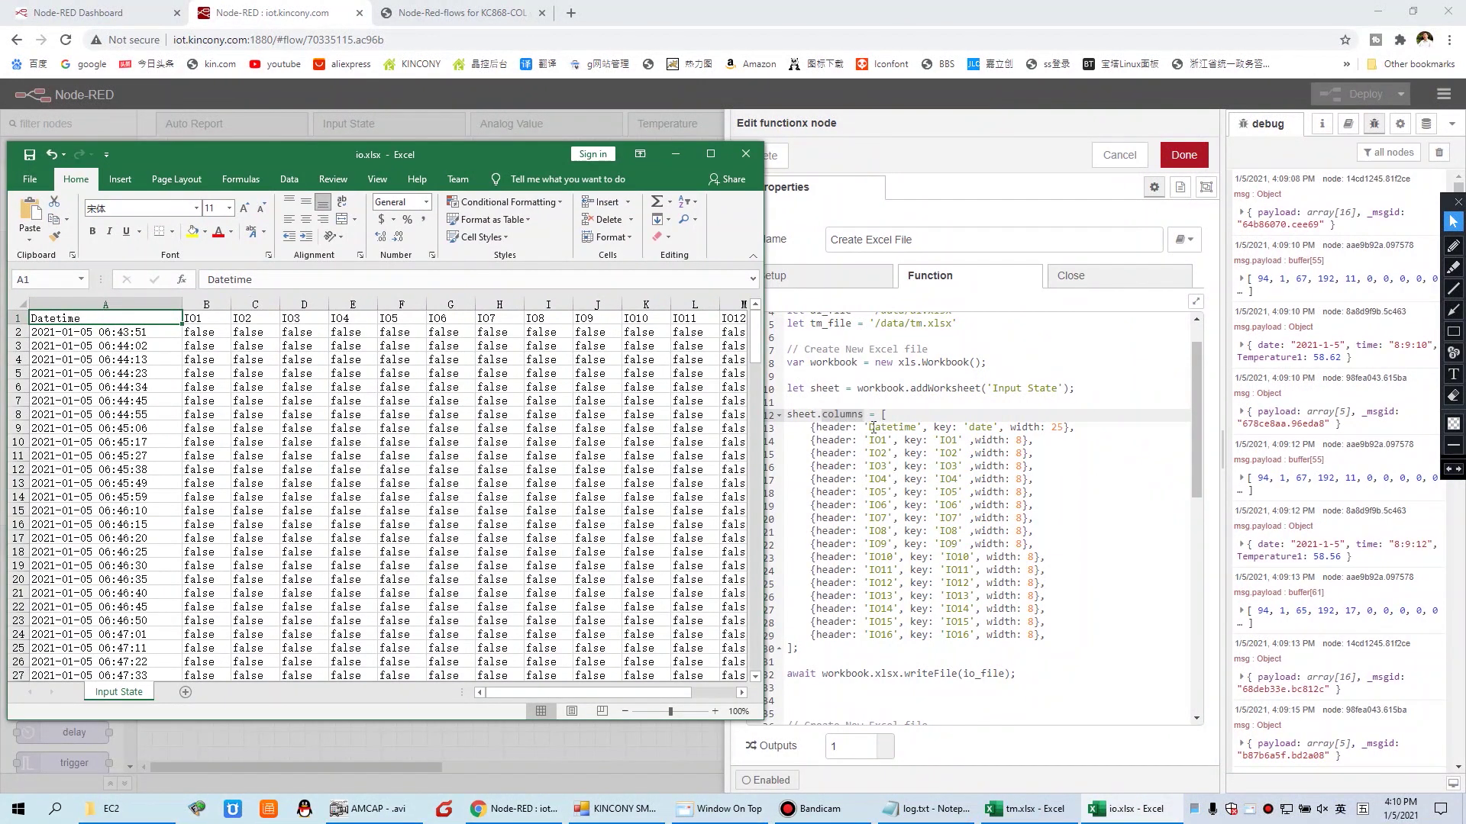
Highlight 'Datetime' in the code and scroll to the Analog Value sheet's A1–A16 column definitions
click(872, 428)
double_click(873, 428)
click(1107, 811)
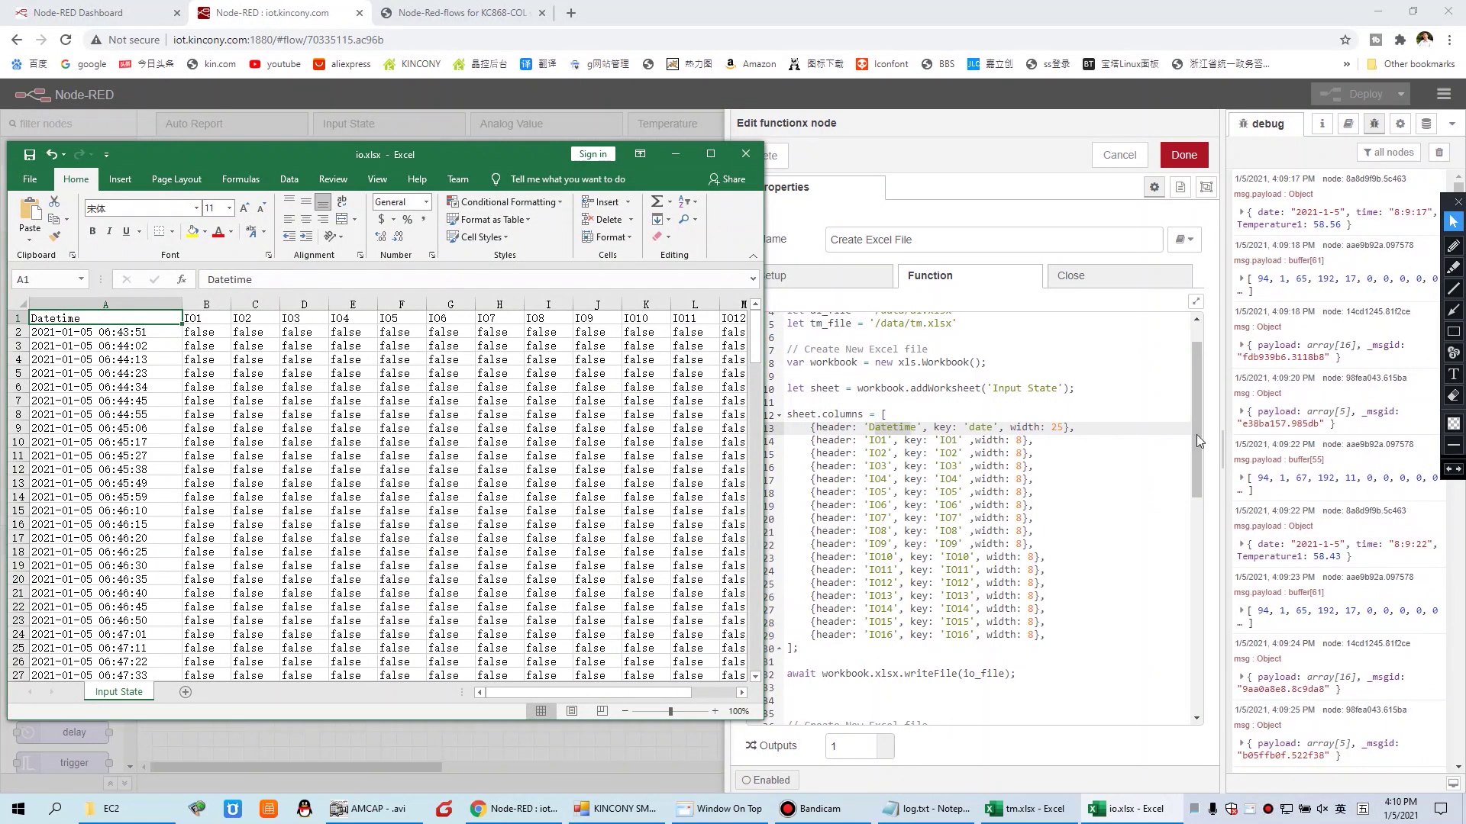
drag(1197, 433, 1197, 566)
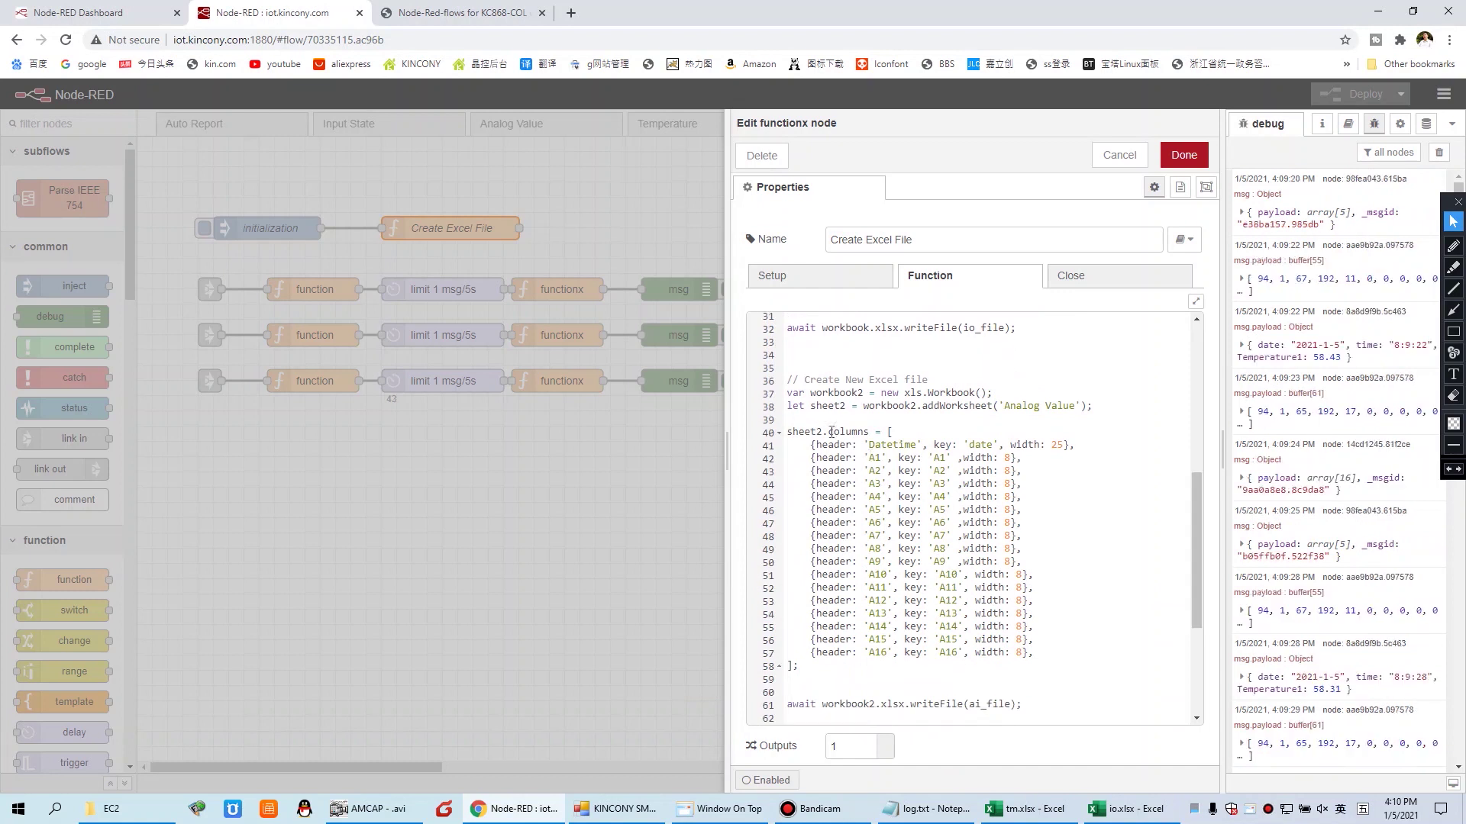